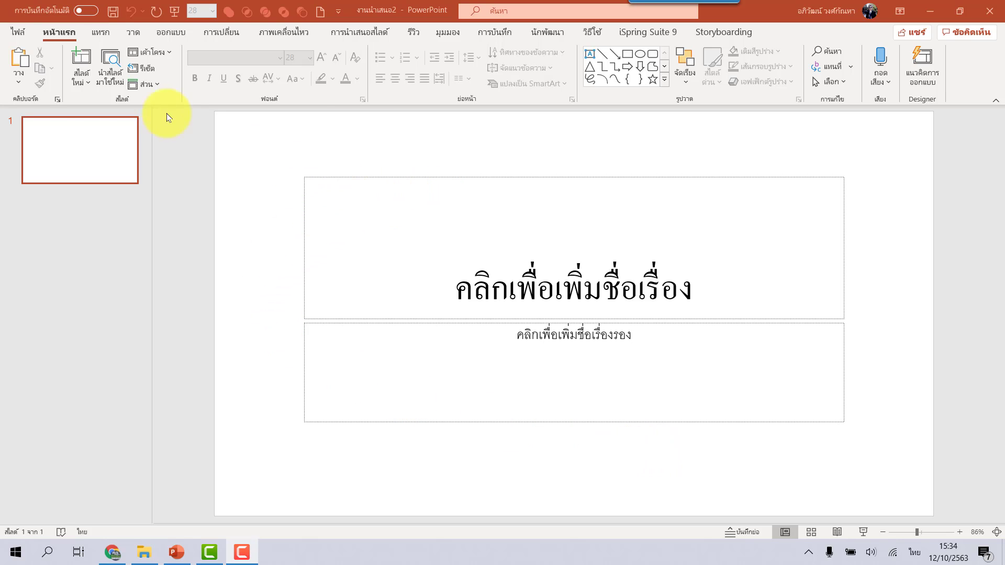
Step: Apply the Blank layout to slide 1, removing its title and subtitle placeholders
click(162, 53)
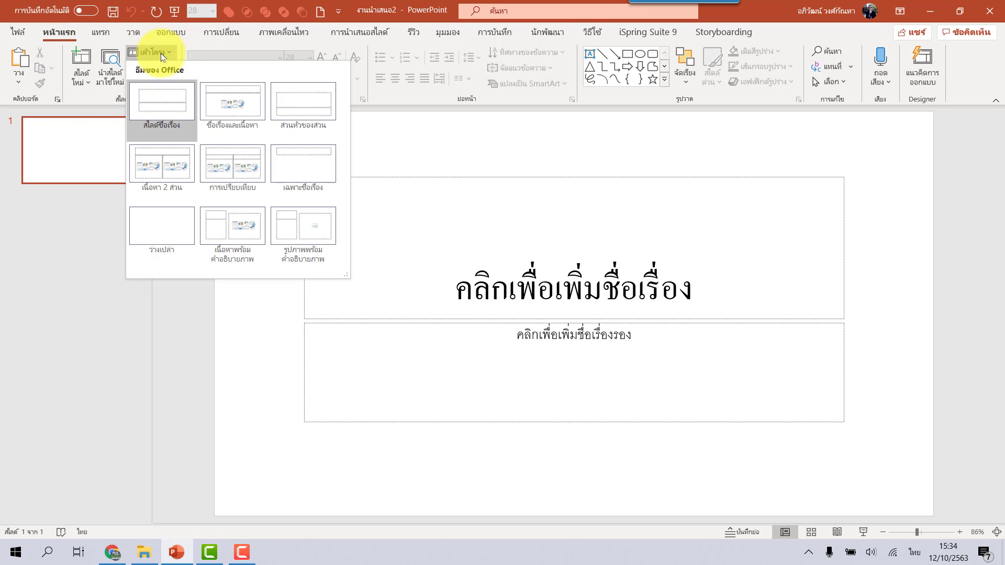
click(174, 229)
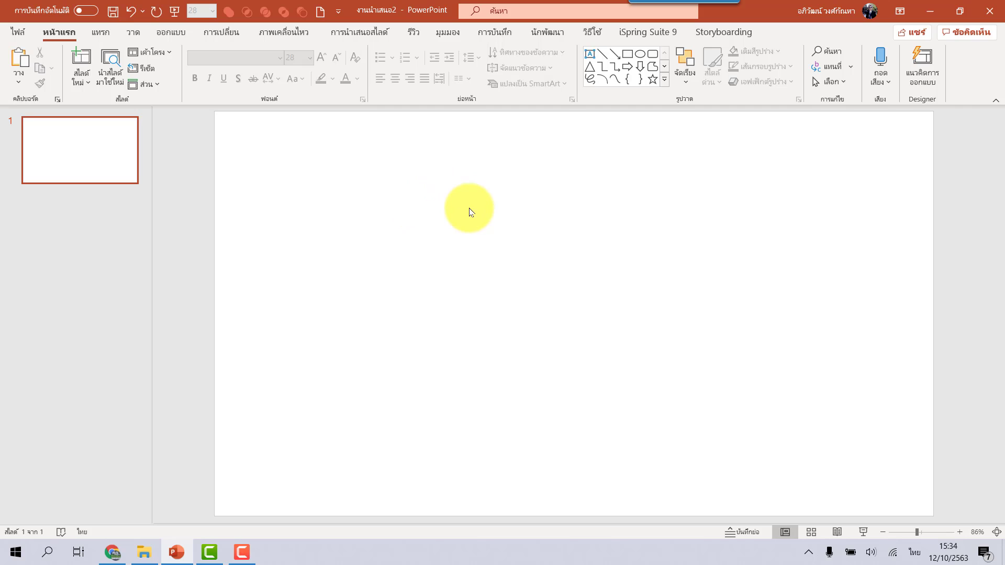
Step: Open Format Background for the slide and fill the background with blue
right_click(457, 199)
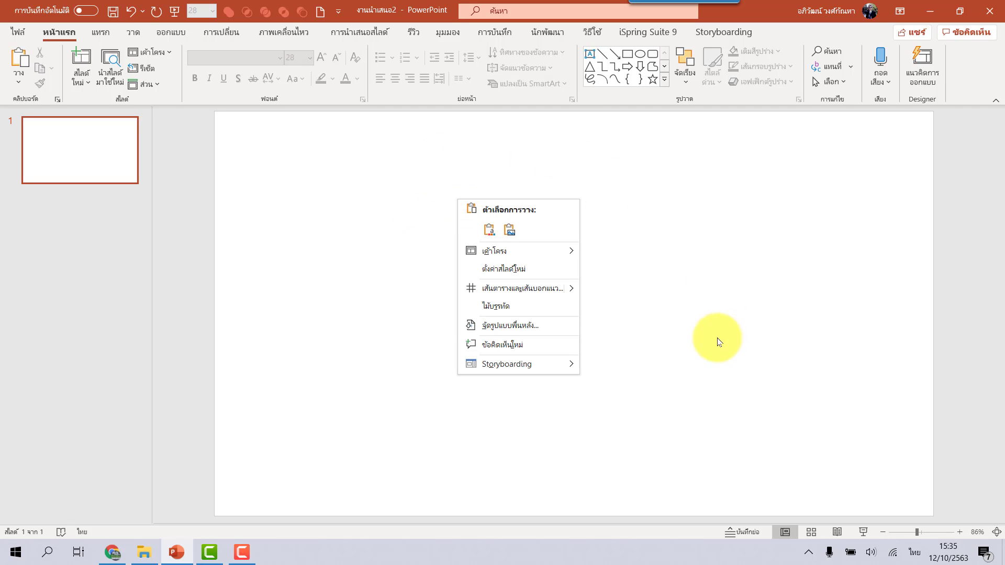
click(535, 325)
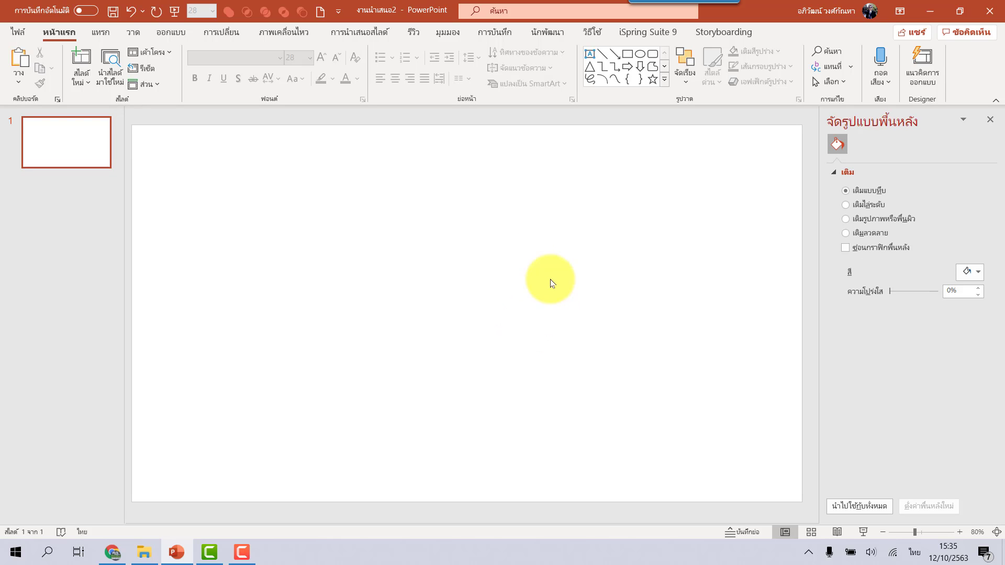
click(976, 274)
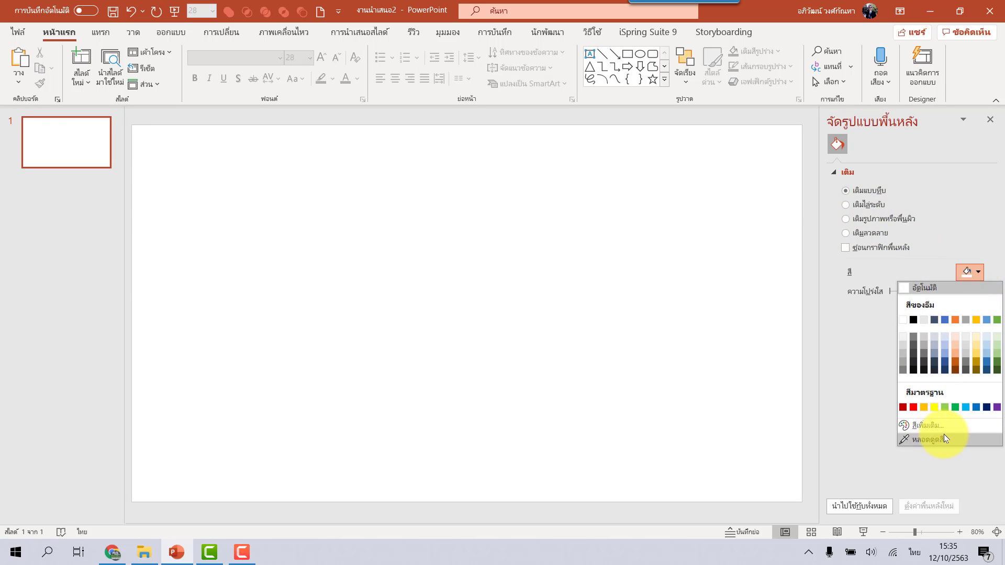
click(966, 408)
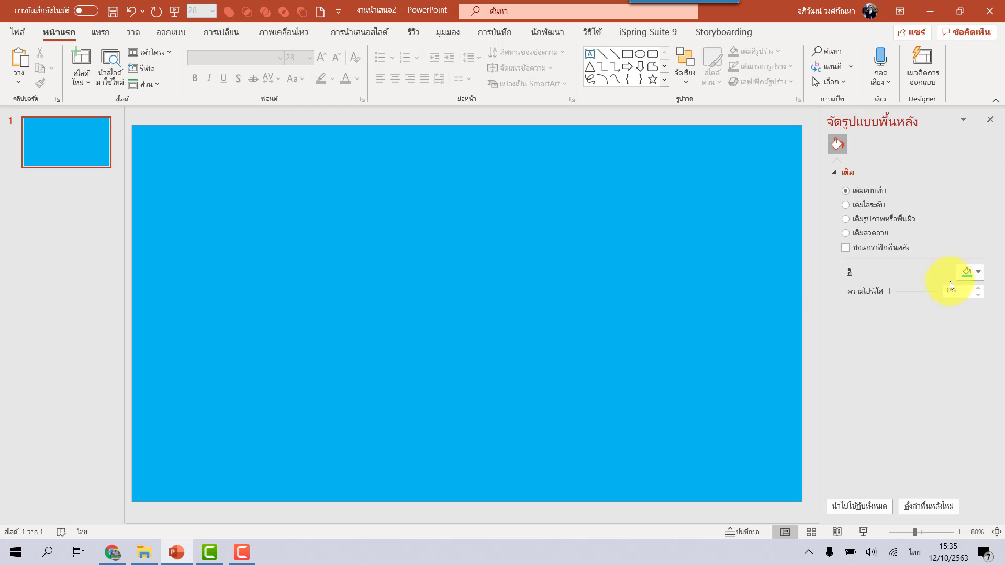
Step: Change the slide background to an orange swatch from the Standard colours
click(975, 276)
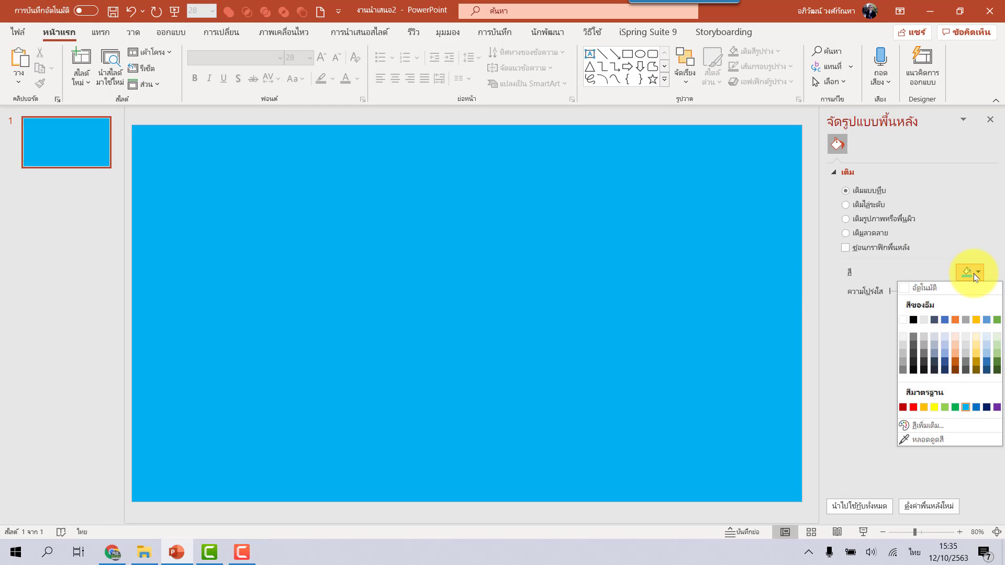
click(937, 426)
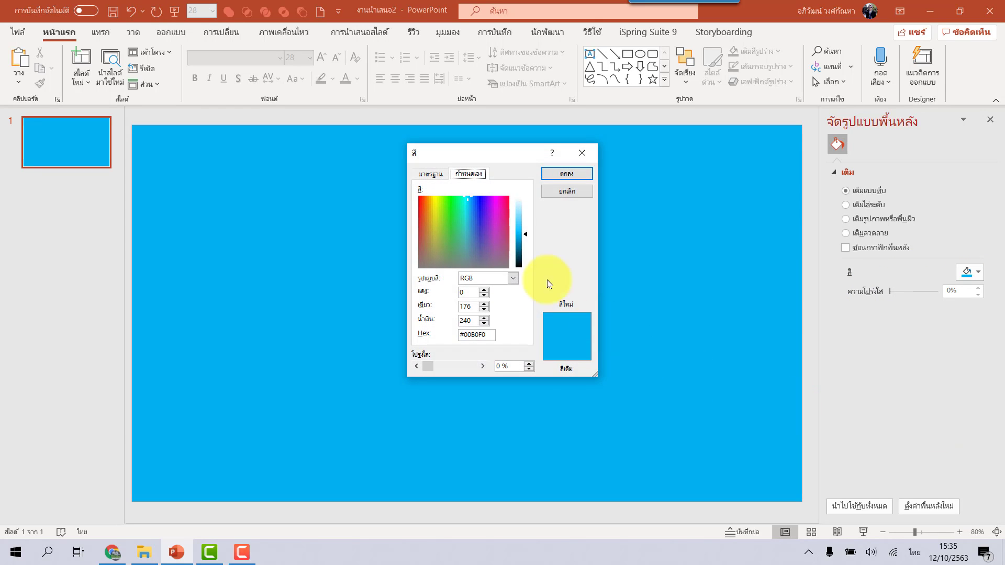
click(430, 176)
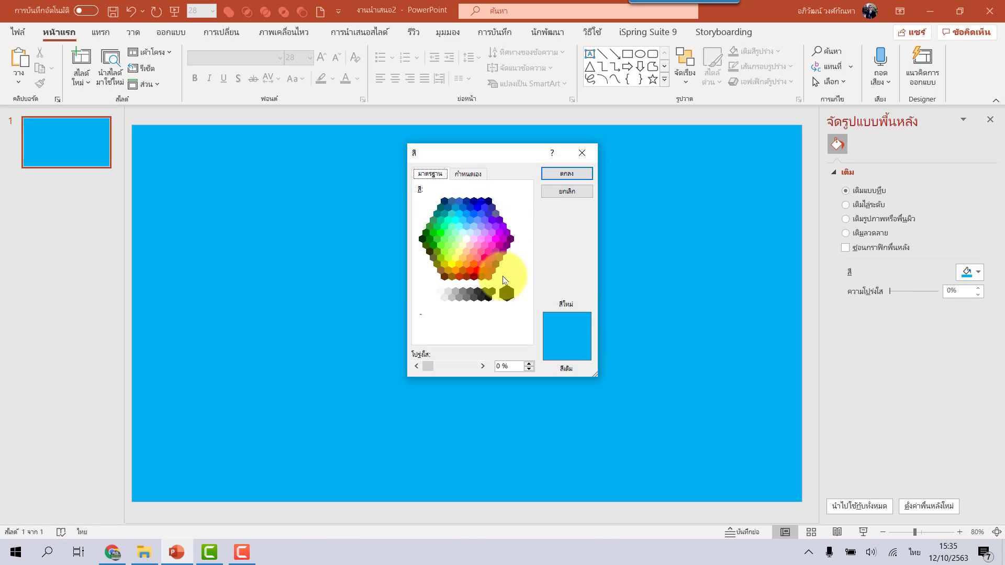
click(484, 259)
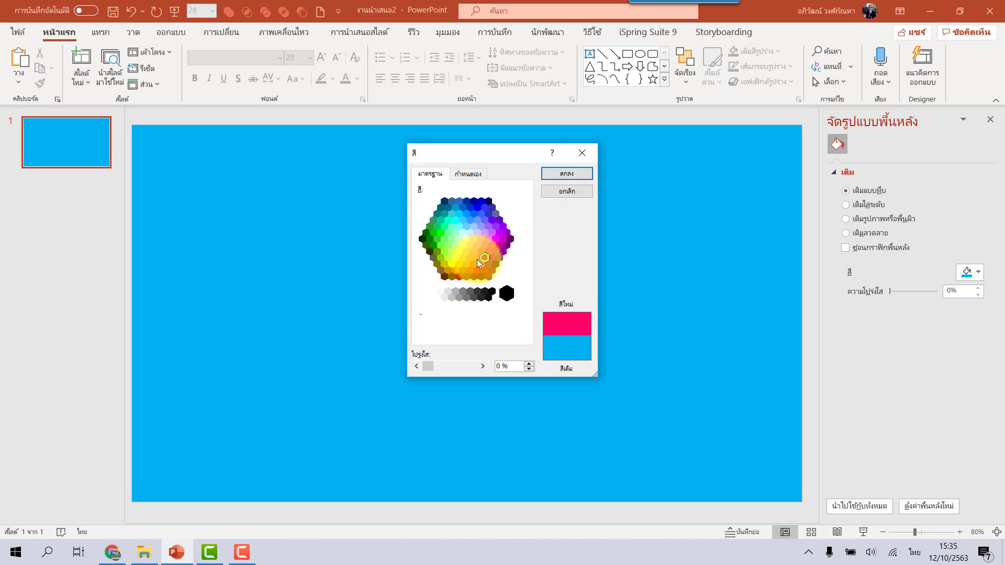
click(476, 259)
click(474, 263)
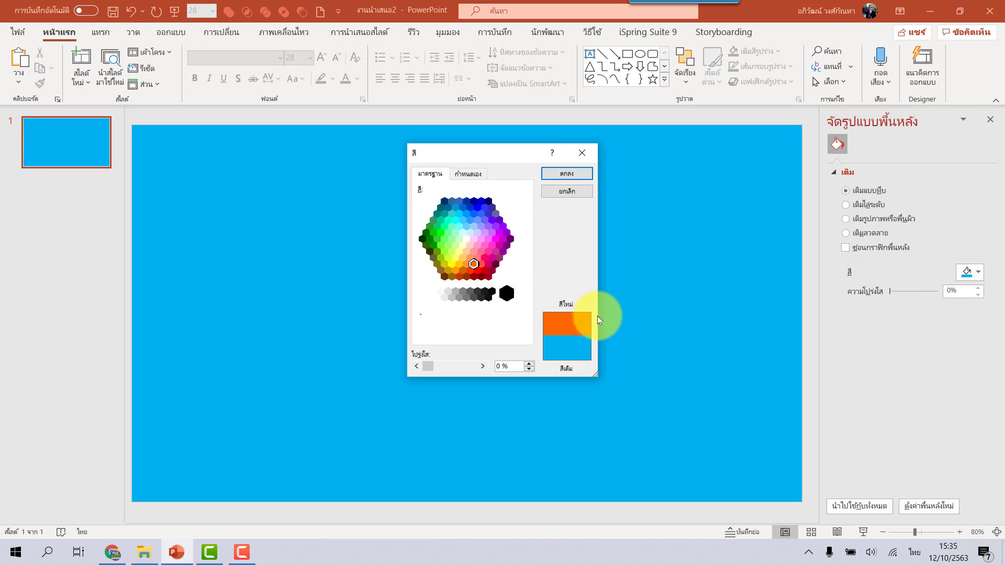
click(580, 176)
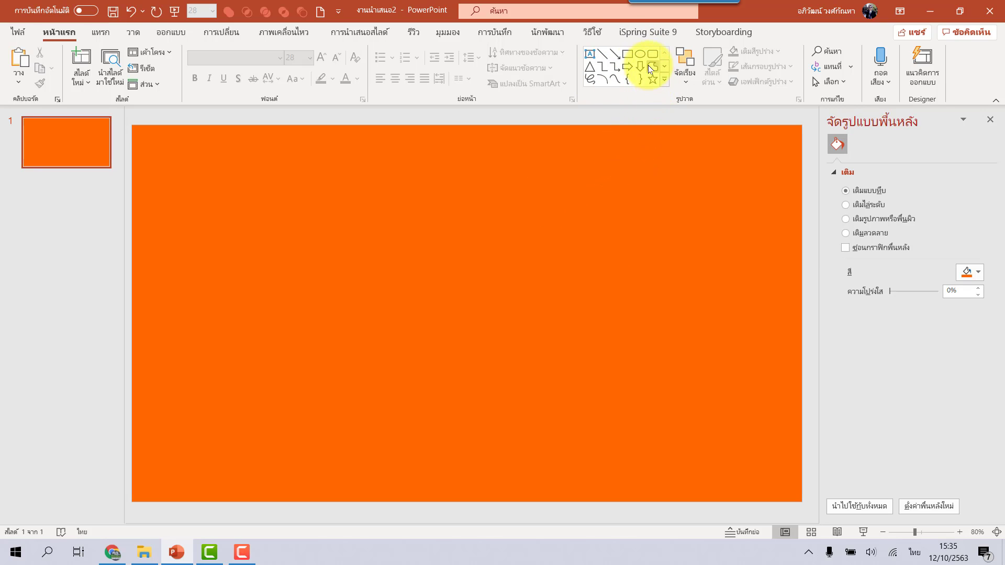
Step: Draw a small square near the slide centre with no outline
click(628, 56)
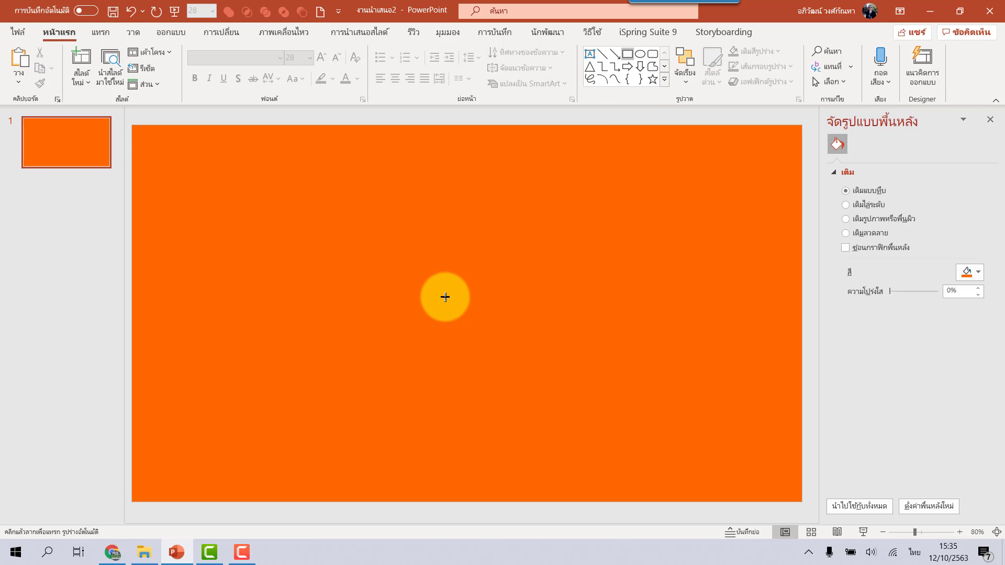
drag(445, 297, 477, 328)
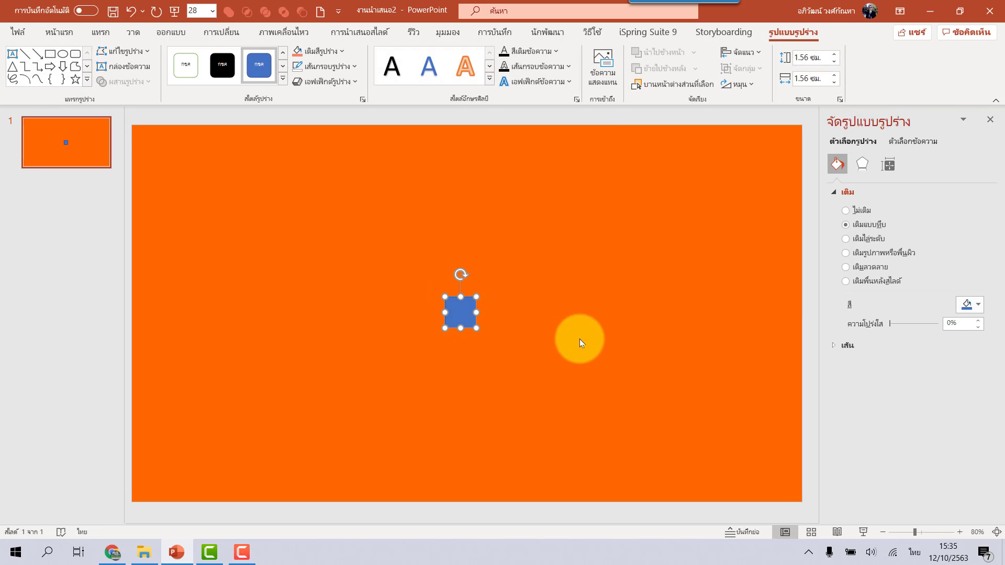
ctrl+scroll(467, 321, up, 10)
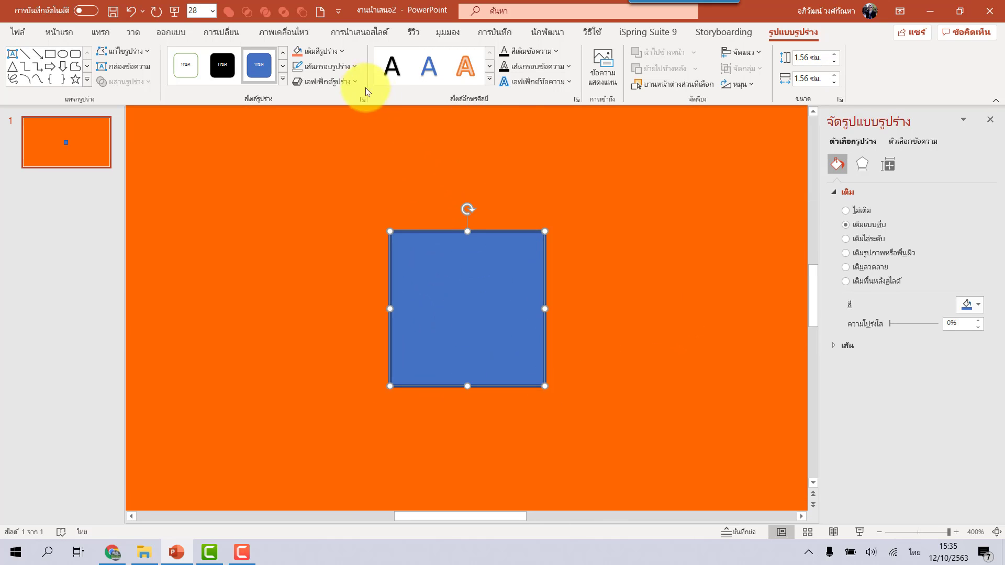
click(350, 67)
click(327, 244)
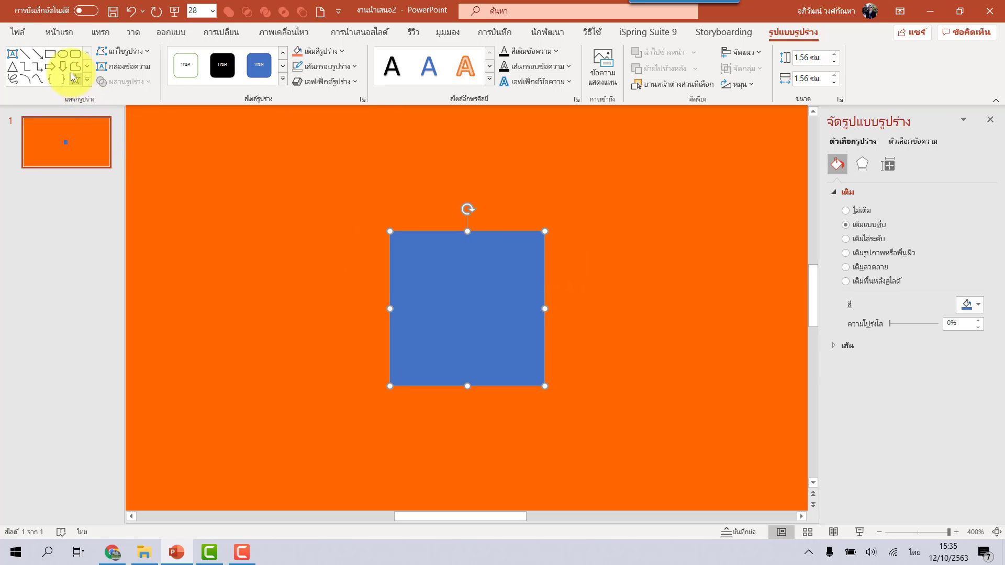
Step: Add a white, outline-free circle at the square's upper left and copy it to the lower right
click(64, 57)
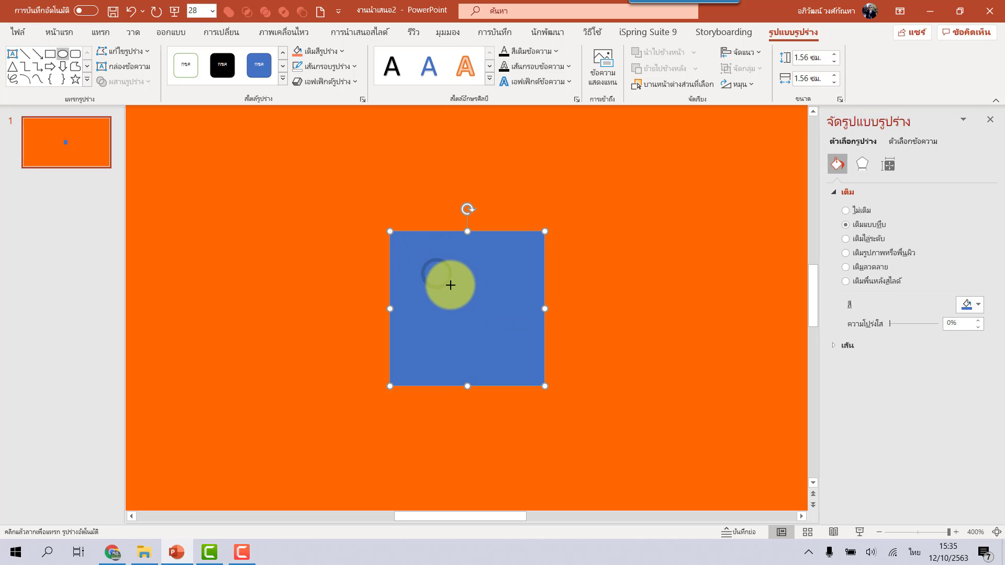
drag(422, 260, 451, 287)
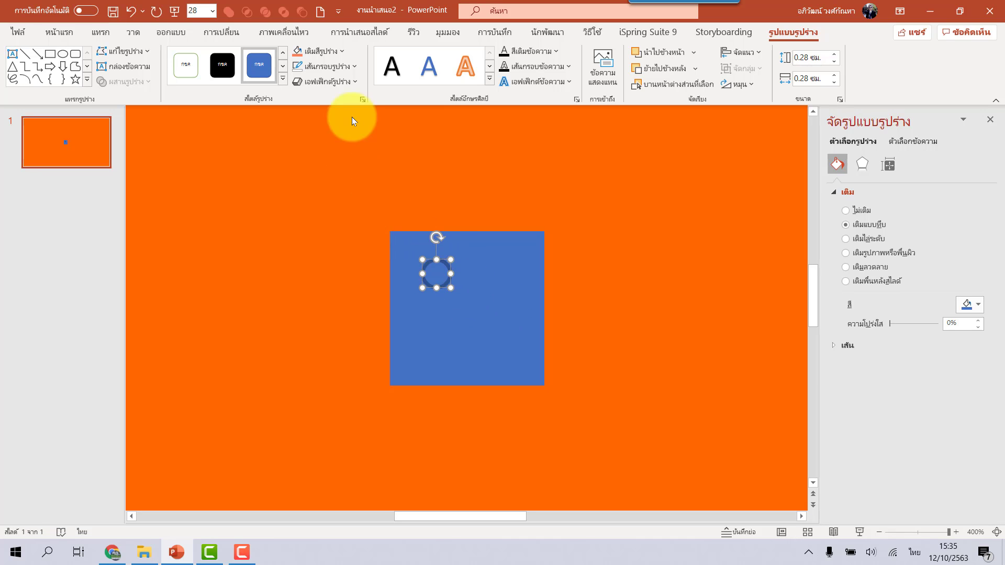
click(331, 50)
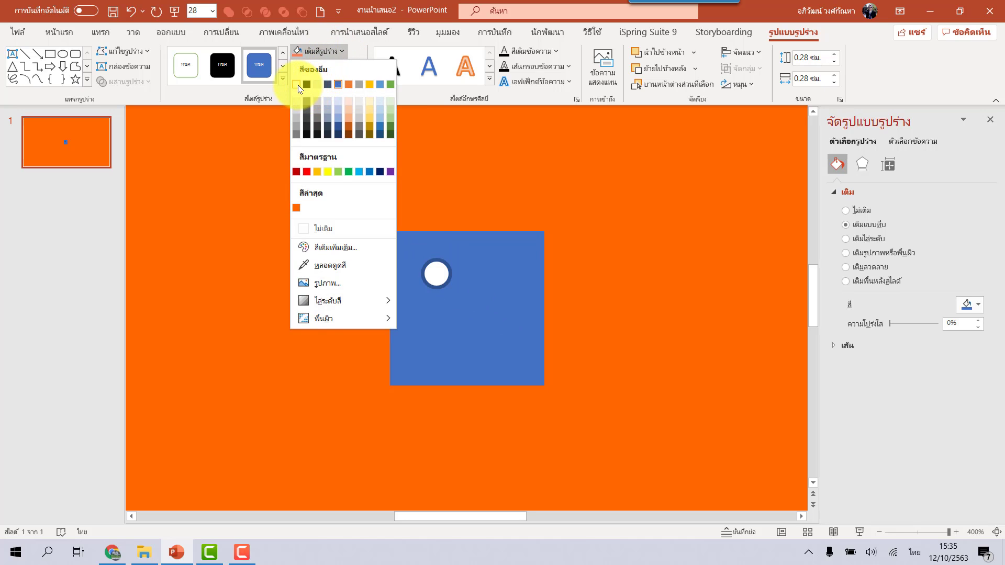
click(304, 83)
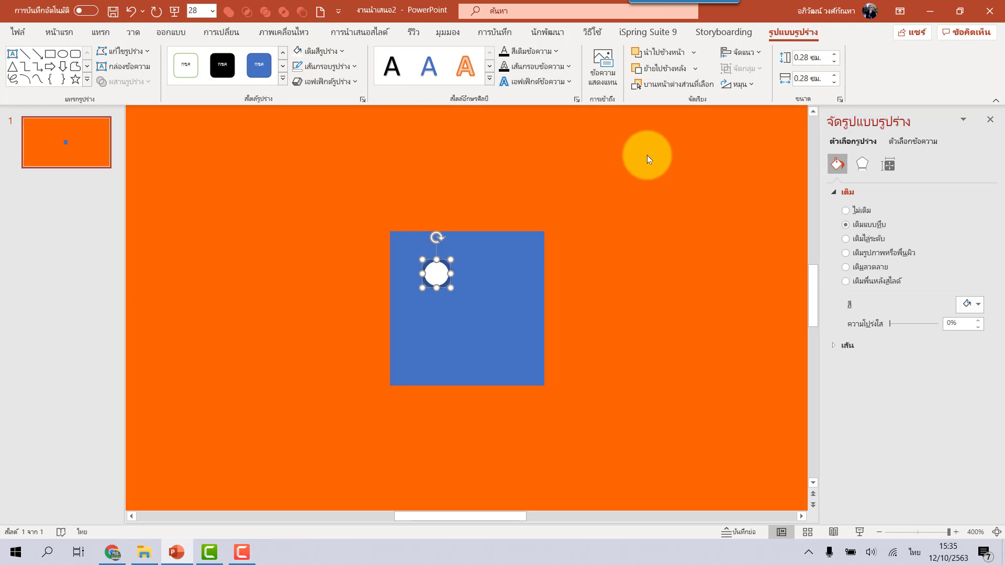
click(347, 67)
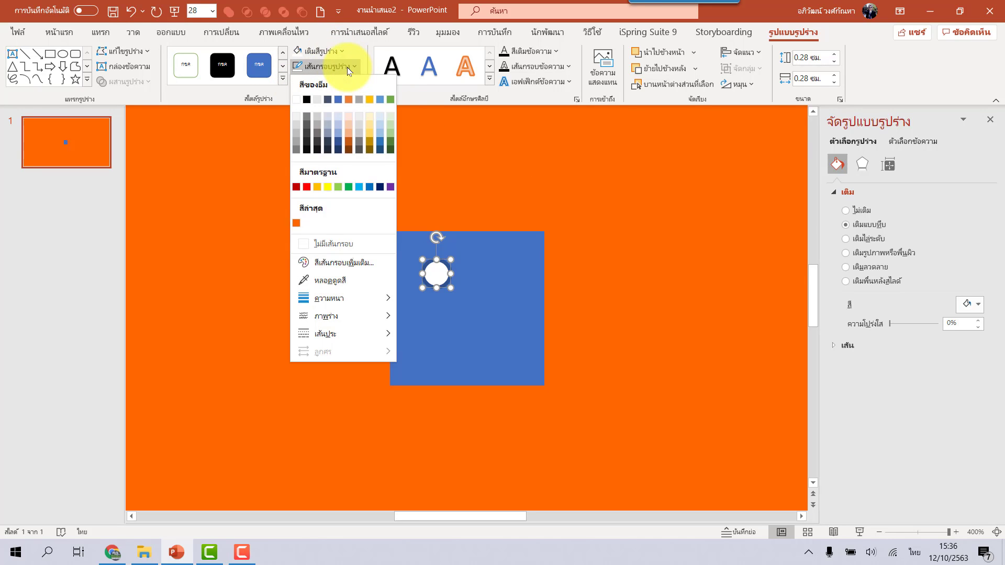
click(320, 247)
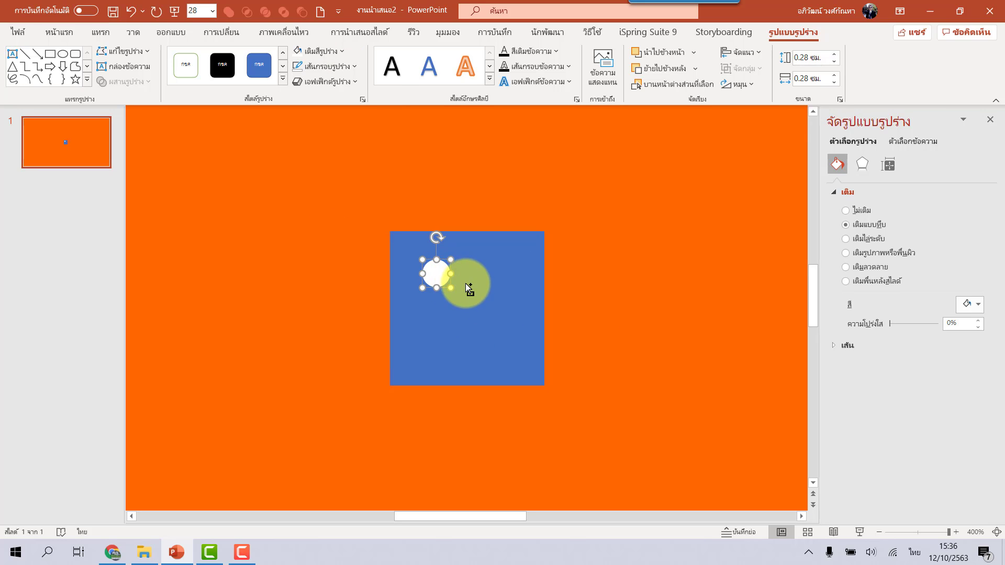
drag(451, 283, 509, 345)
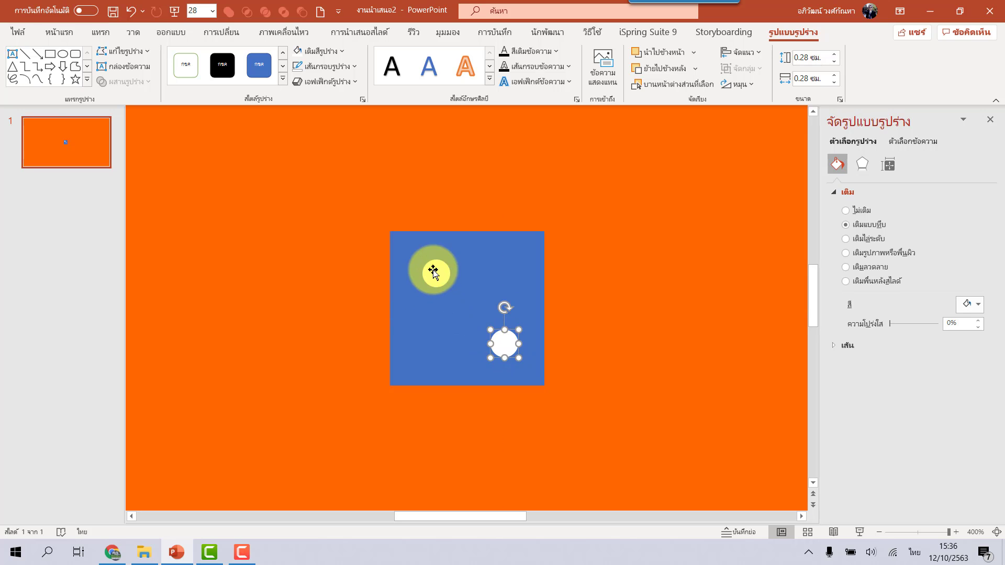
Step: Set the square to No Fill and select both white circles
click(608, 330)
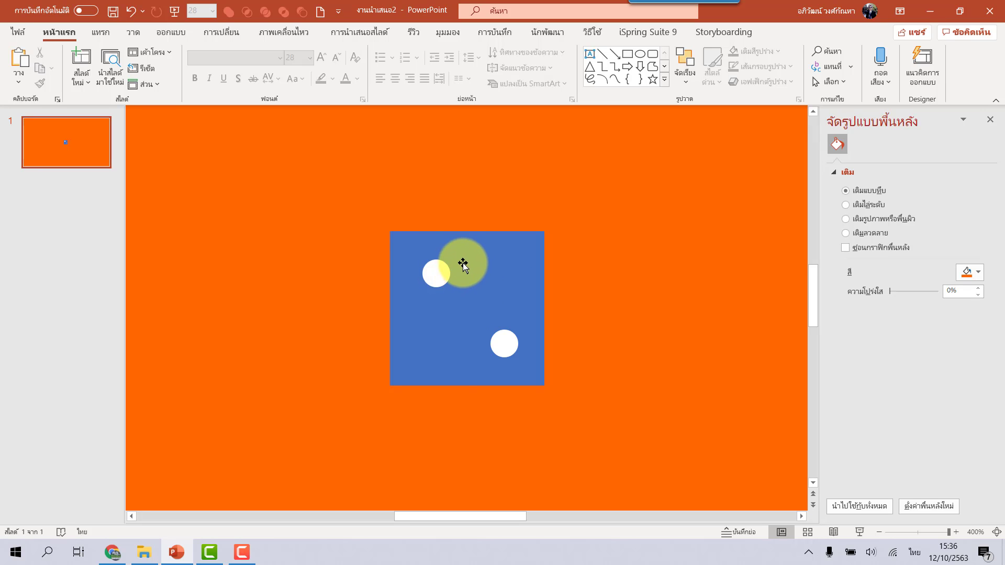
click(478, 258)
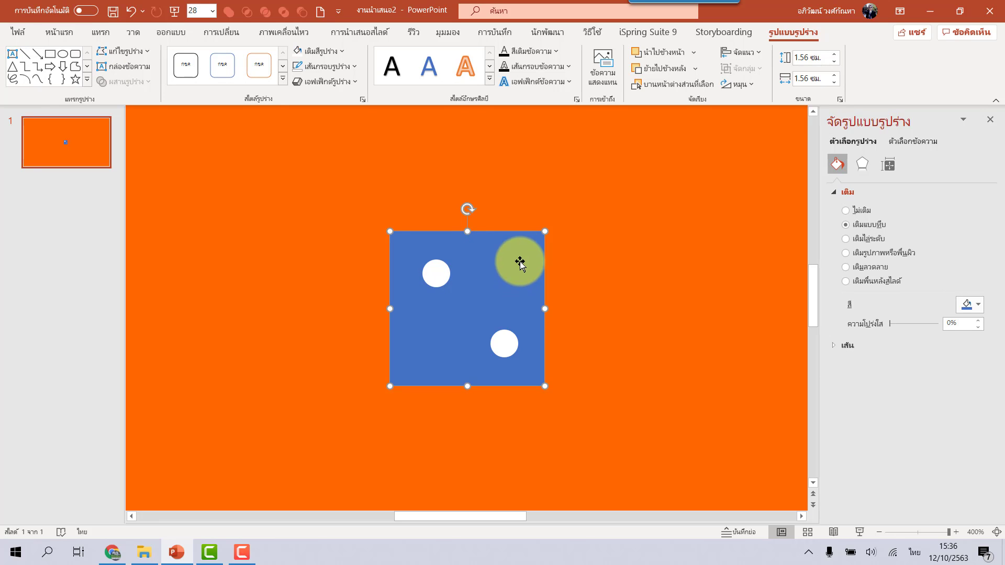
click(333, 52)
click(315, 231)
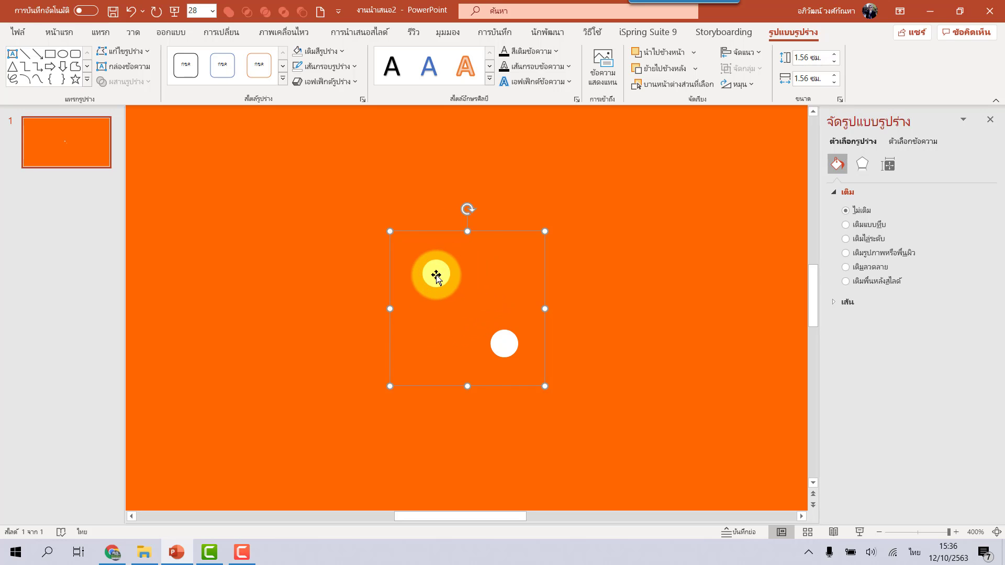
click(434, 276)
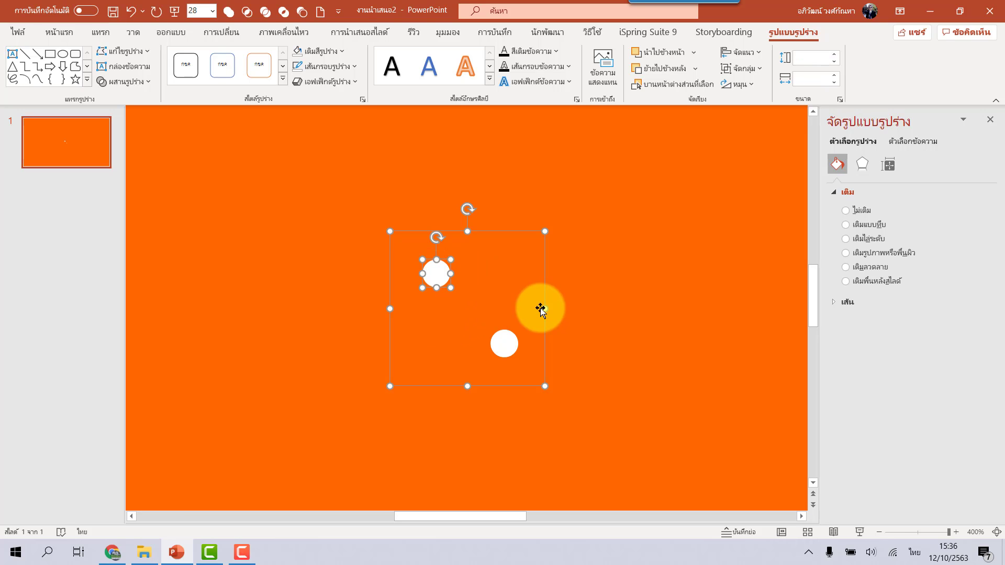
shift+click(504, 344)
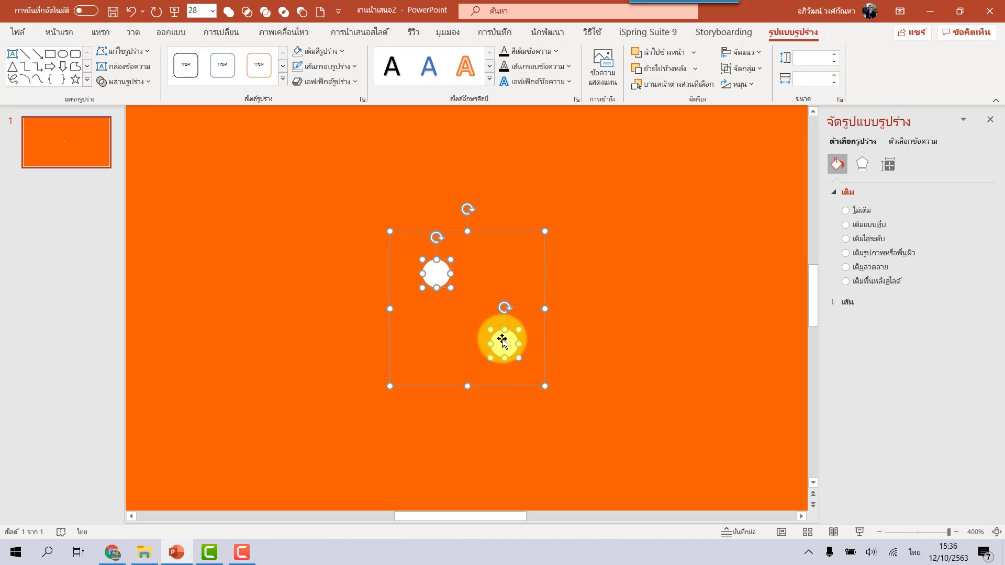
Step: Cut the two white circles and close the Format Background pane to view the whole slide
right_click(432, 270)
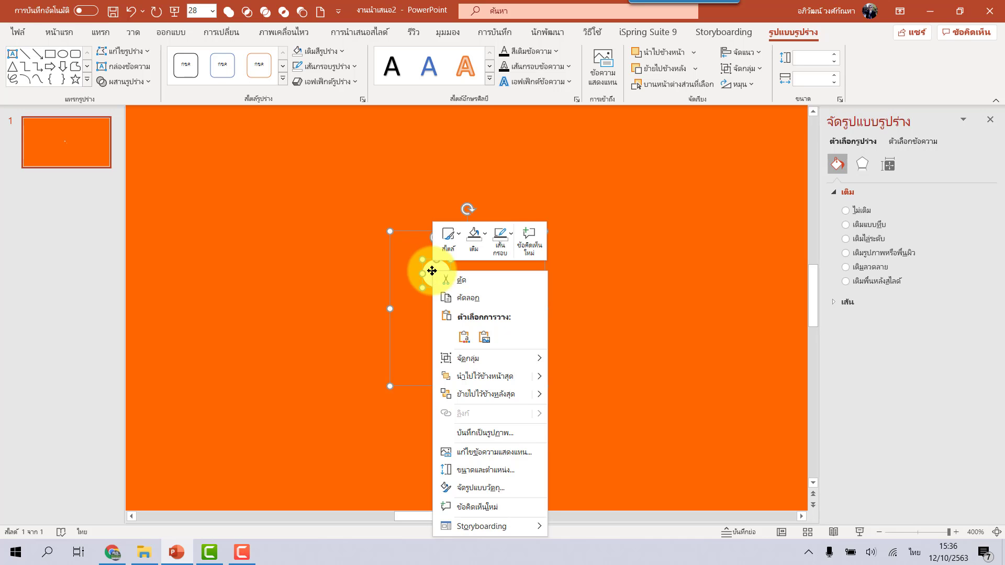
click(507, 288)
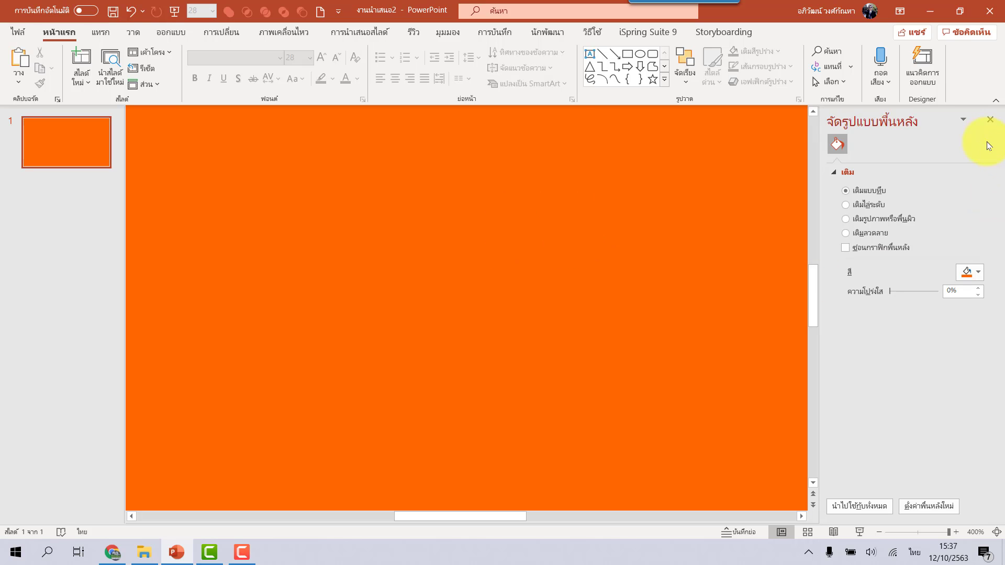
click(990, 122)
scroll(649, 285, down, 5)
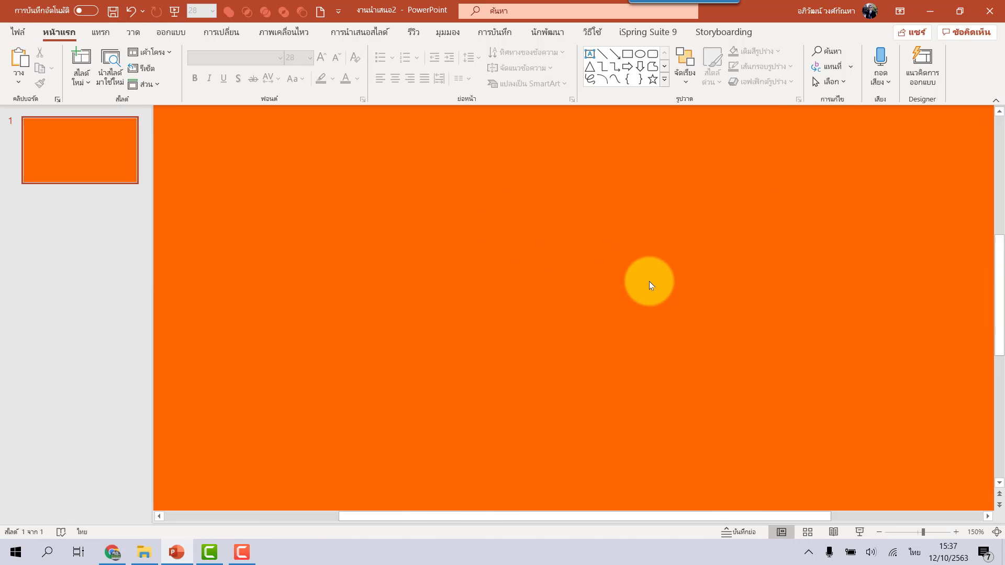
scroll(651, 285, down, 5)
scroll(651, 281, up, 1)
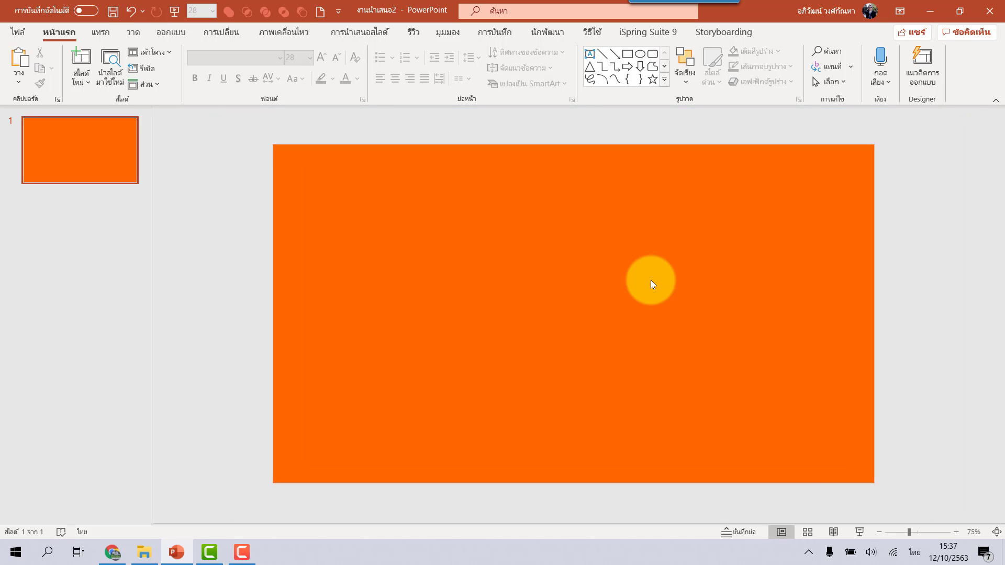
Step: Draw a large circle, add two copies with one over the top edge, and remove one outline
click(640, 55)
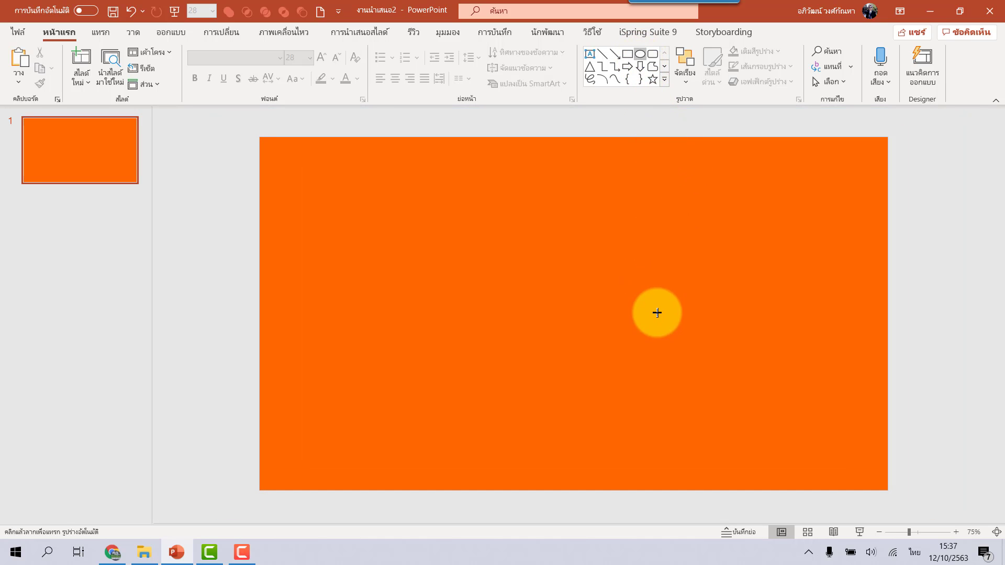
drag(580, 275, 762, 457)
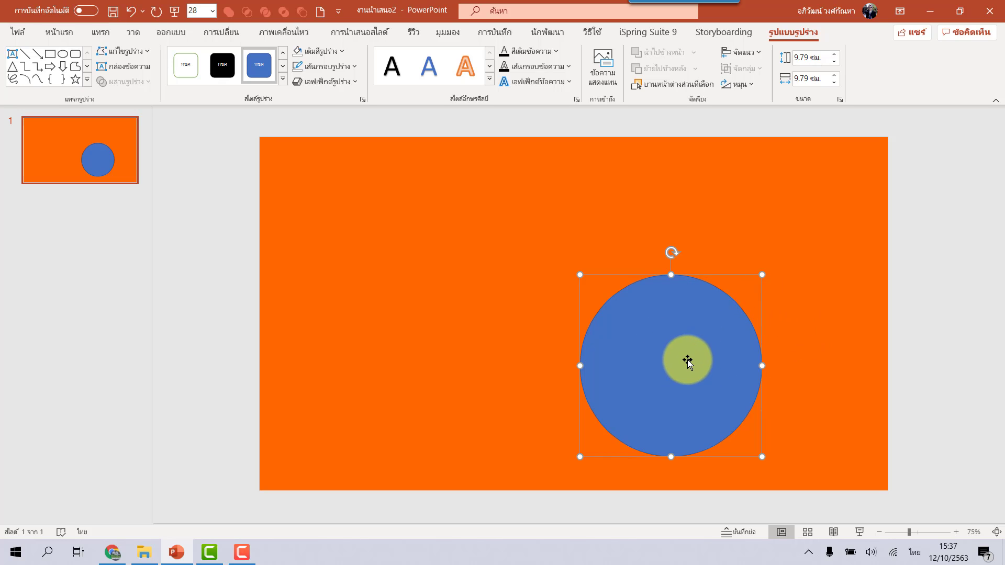
ctrl+drag(665, 358, 403, 299)
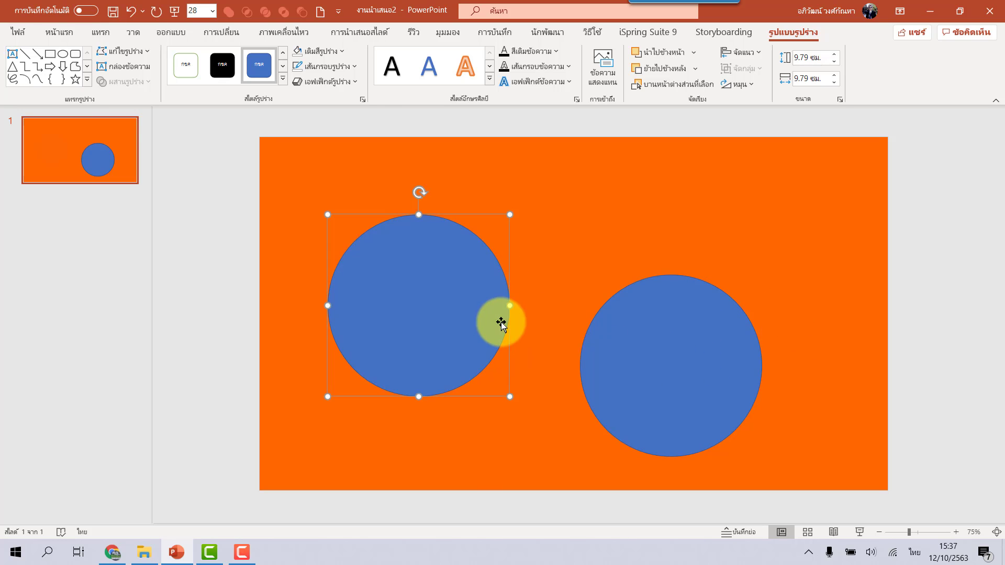
ctrl+drag(481, 320, 669, 210)
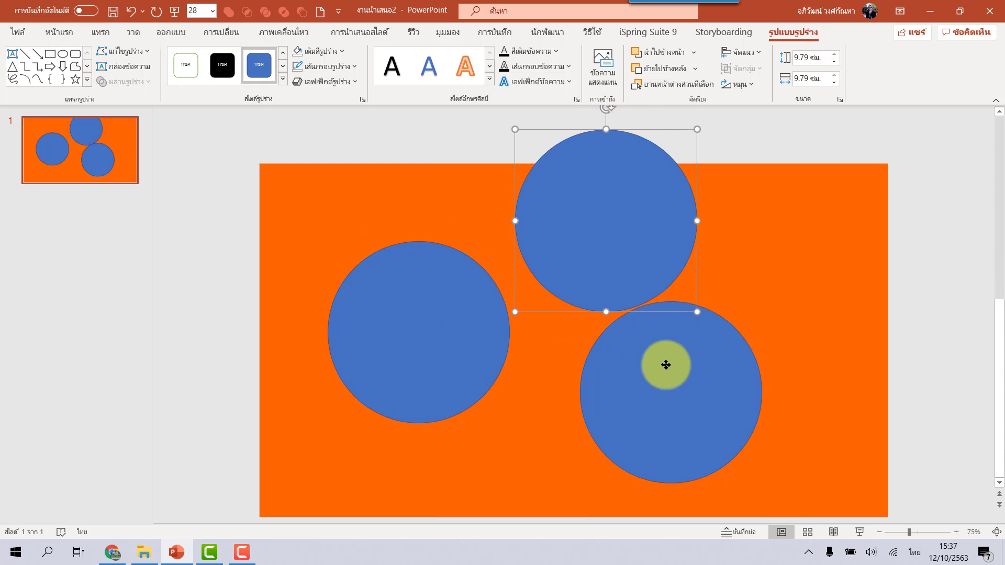
drag(663, 361, 719, 341)
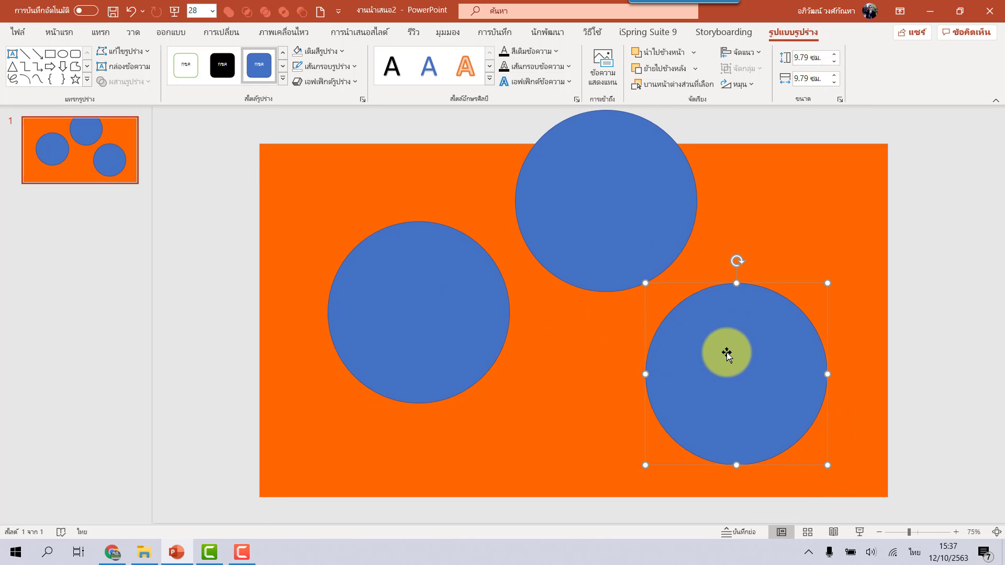
click(340, 66)
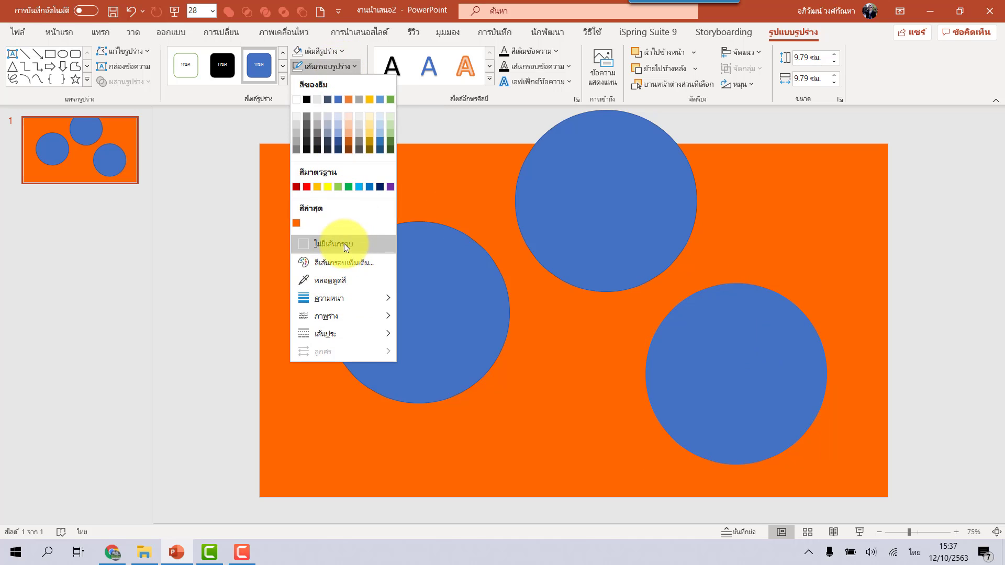
click(330, 244)
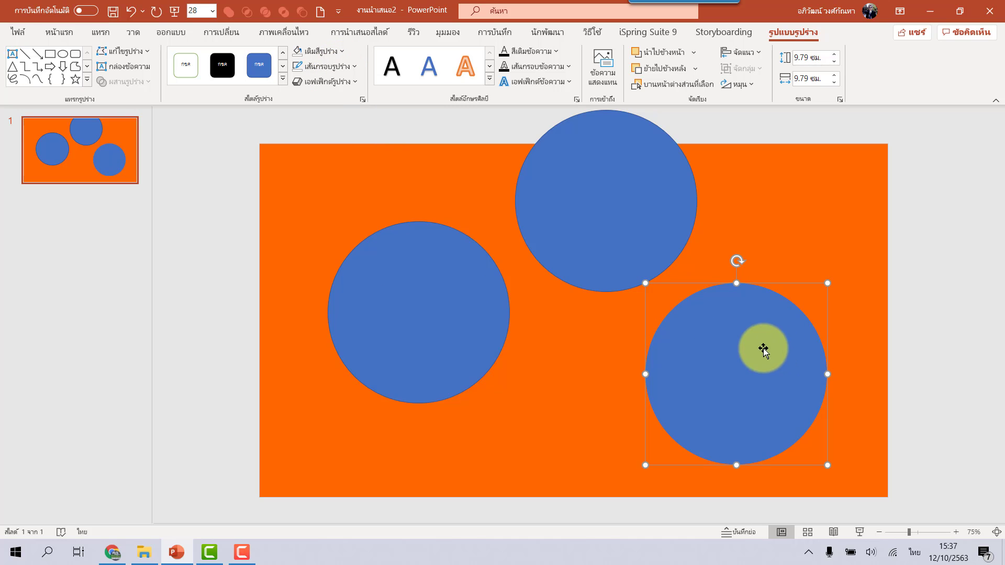
Step: Fill the lower-right circle with the clipboard dot picture, tiled as a texture
right_click(742, 335)
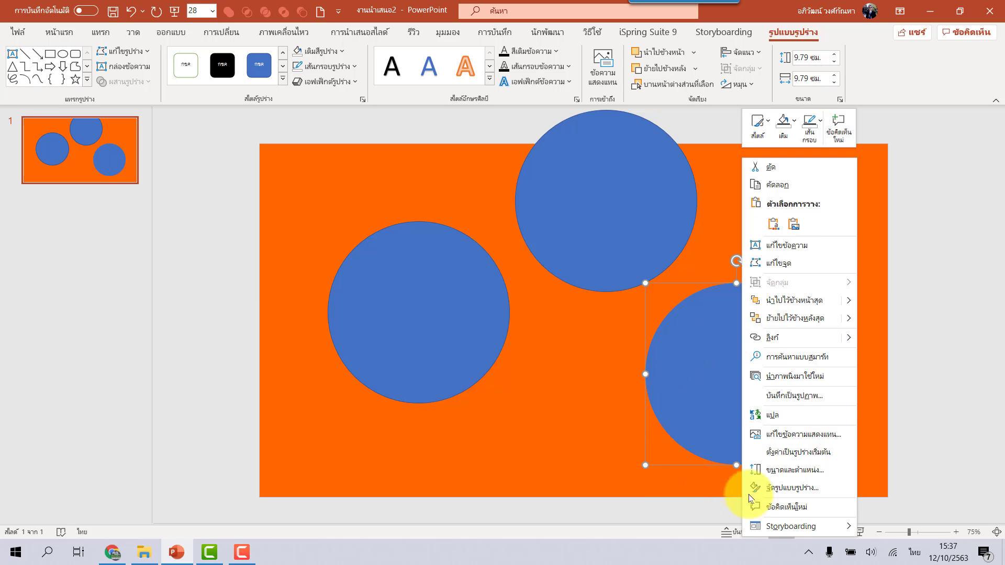
click(819, 487)
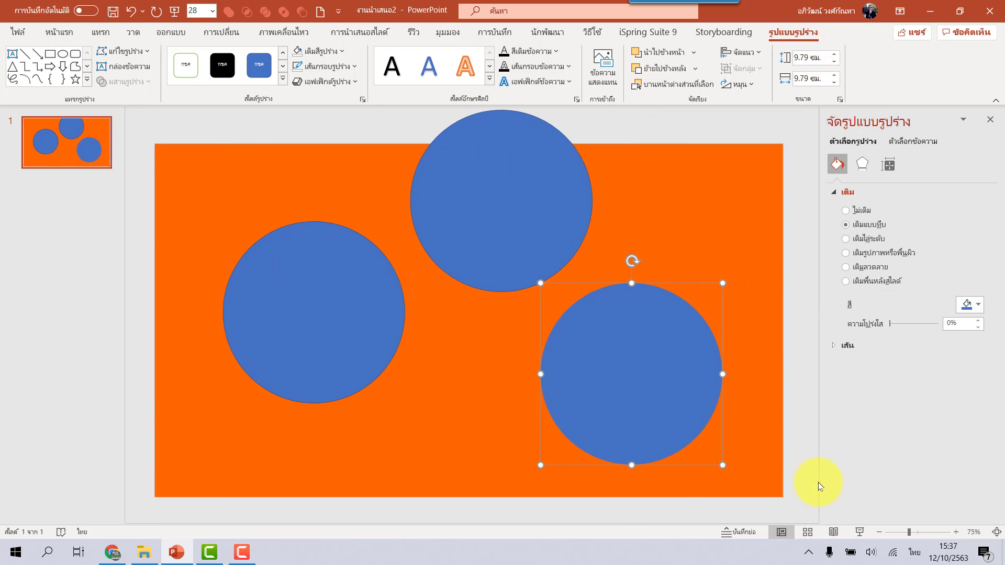
click(893, 253)
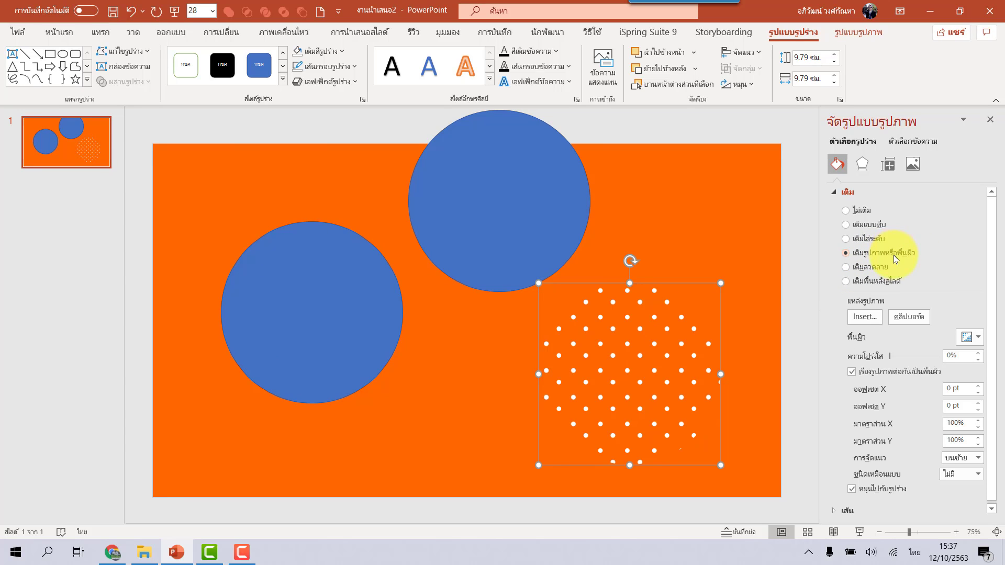
click(917, 324)
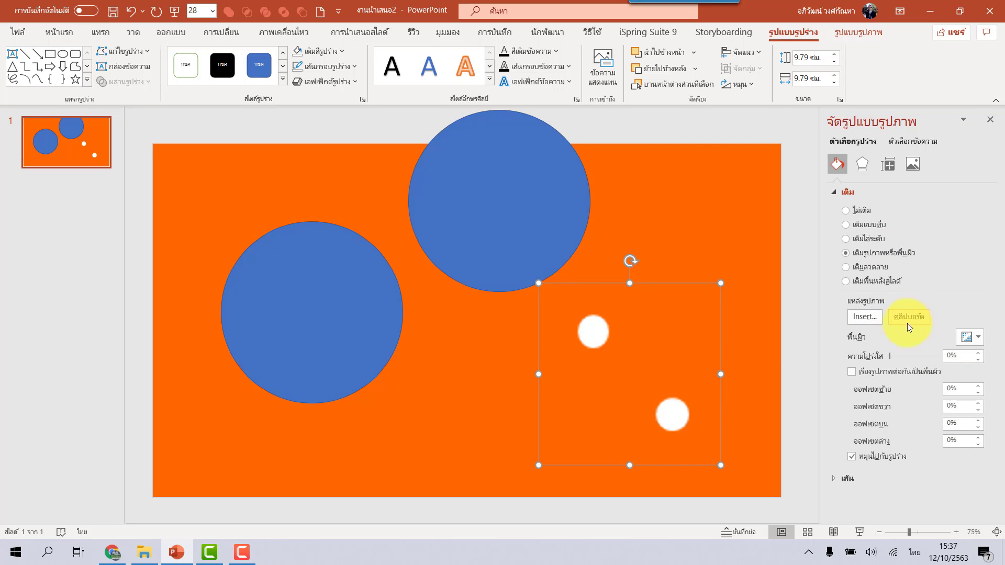
click(852, 371)
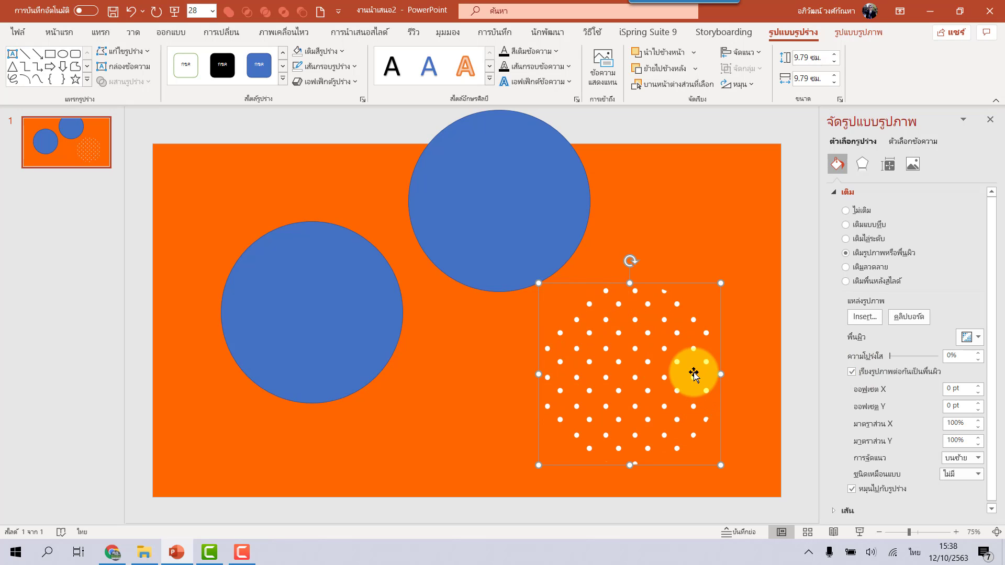
Step: Move the dotted circle up beside the top circle
click(716, 235)
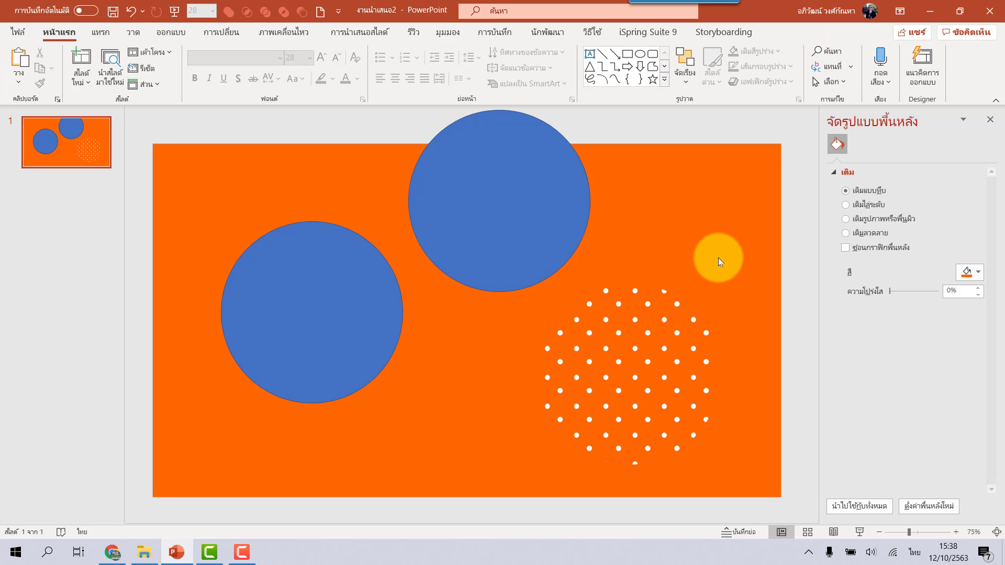
click(671, 349)
drag(626, 365, 634, 283)
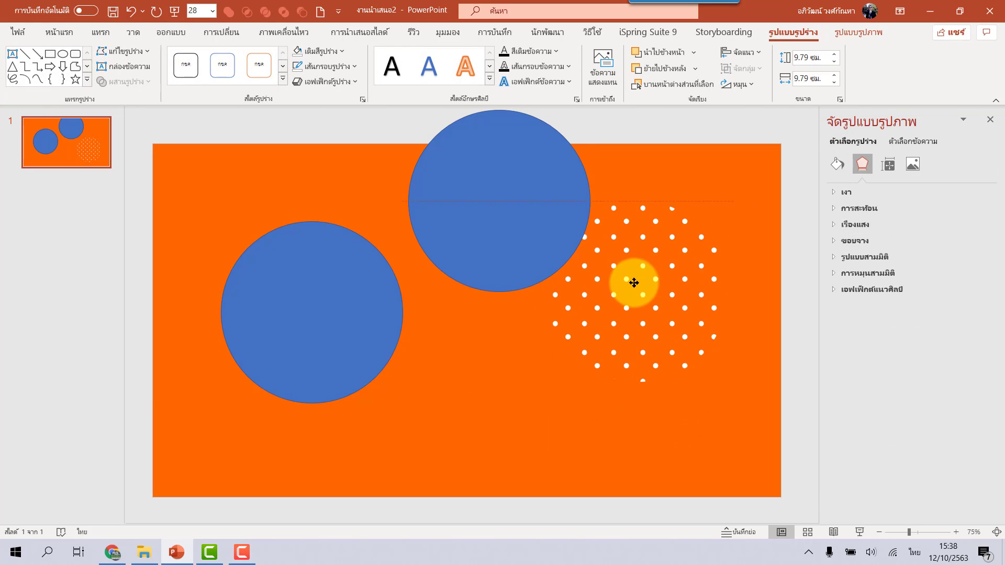
click(487, 269)
Step: Move the top circle down to the lower right and remove its outline
mouse_move(475, 238)
mouse_down()
mouse_move(456, 312)
mouse_move(640, 385)
mouse_move(649, 367)
mouse_move(671, 366)
mouse_move(709, 400)
mouse_move(646, 366)
mouse_move(666, 366)
mouse_up()
ctrl+scroll(669, 362, down, 1)
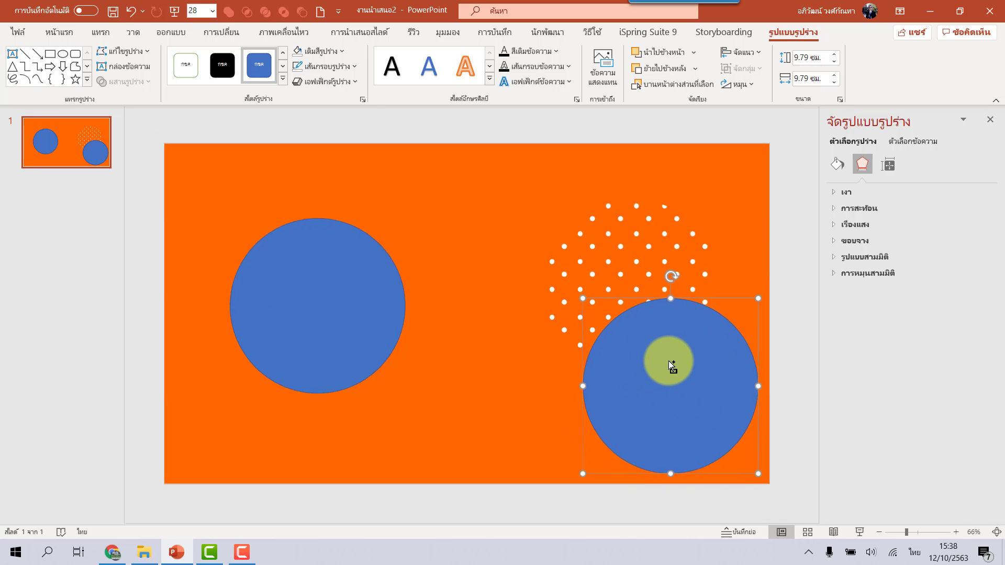
ctrl+scroll(654, 366, down, 1)
click(335, 66)
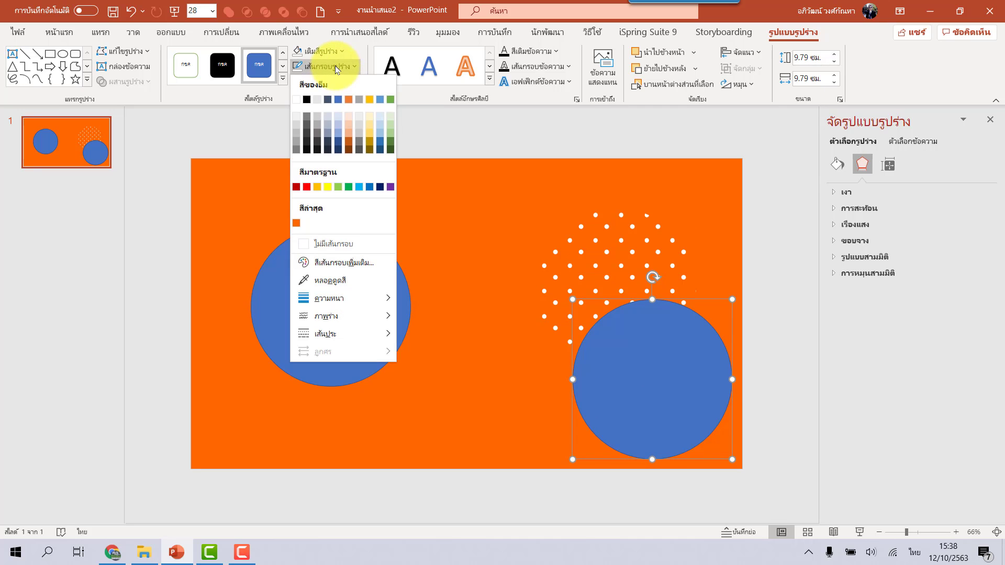
click(340, 241)
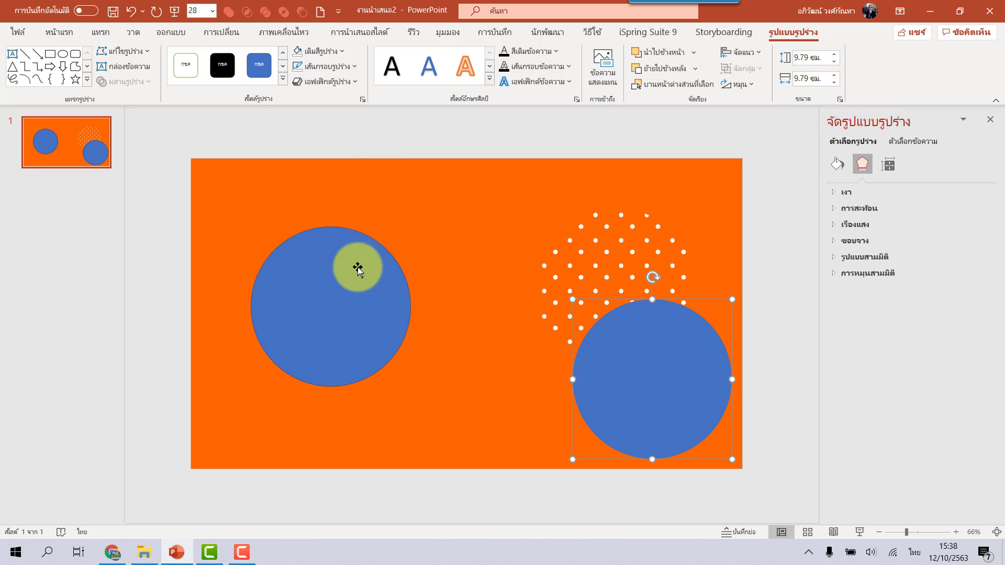
Step: Remove the left blue circle's outline
click(377, 282)
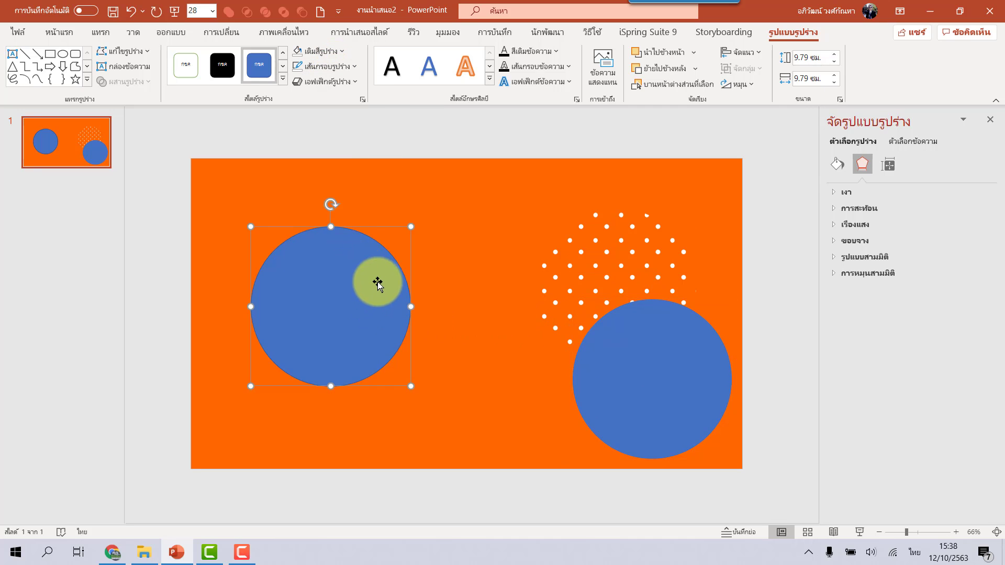
click(328, 50)
click(329, 51)
click(335, 66)
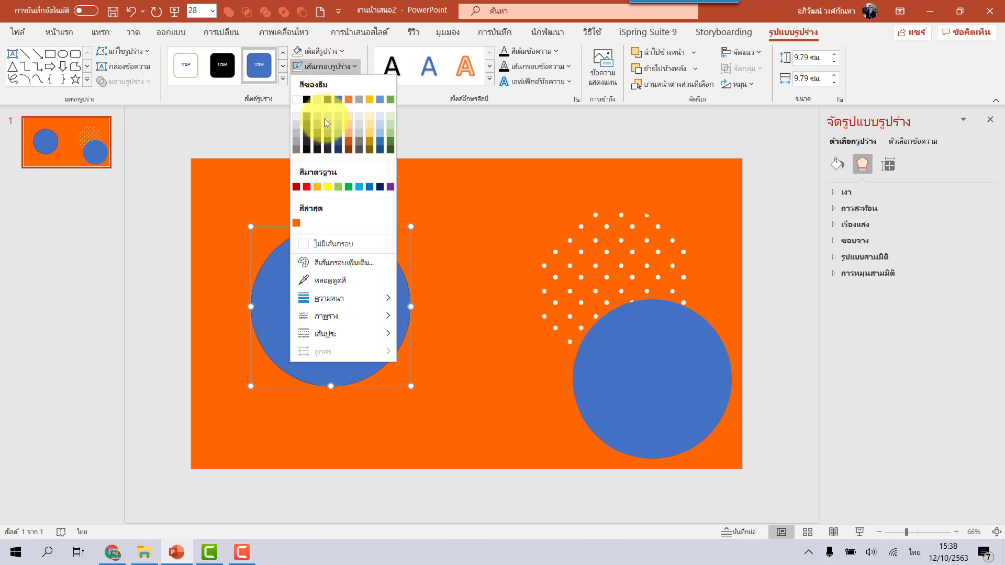
click(338, 240)
click(645, 361)
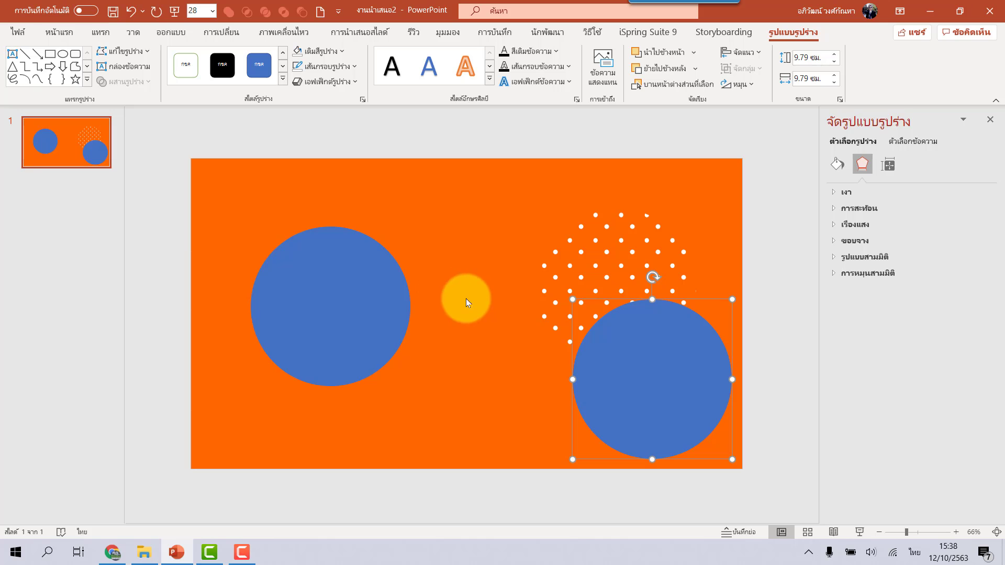
Step: Fill the lower-right circle with a custom light orange, #FFAD75
click(335, 51)
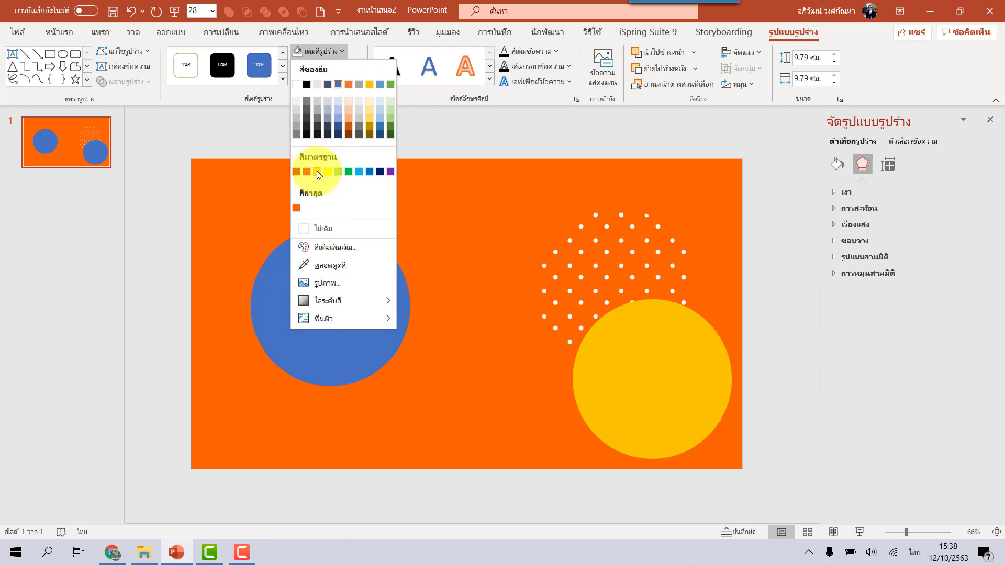
click(296, 209)
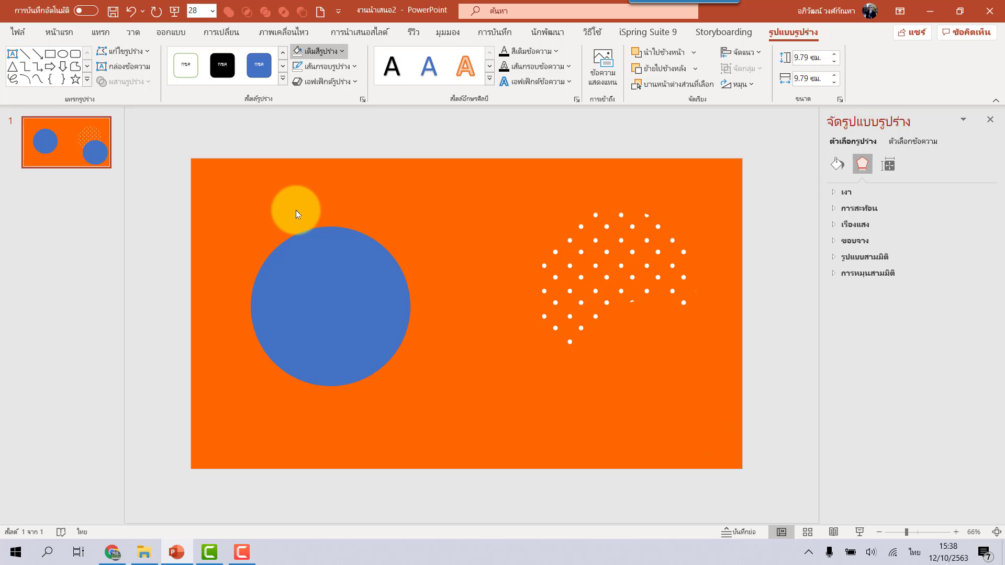
click(328, 51)
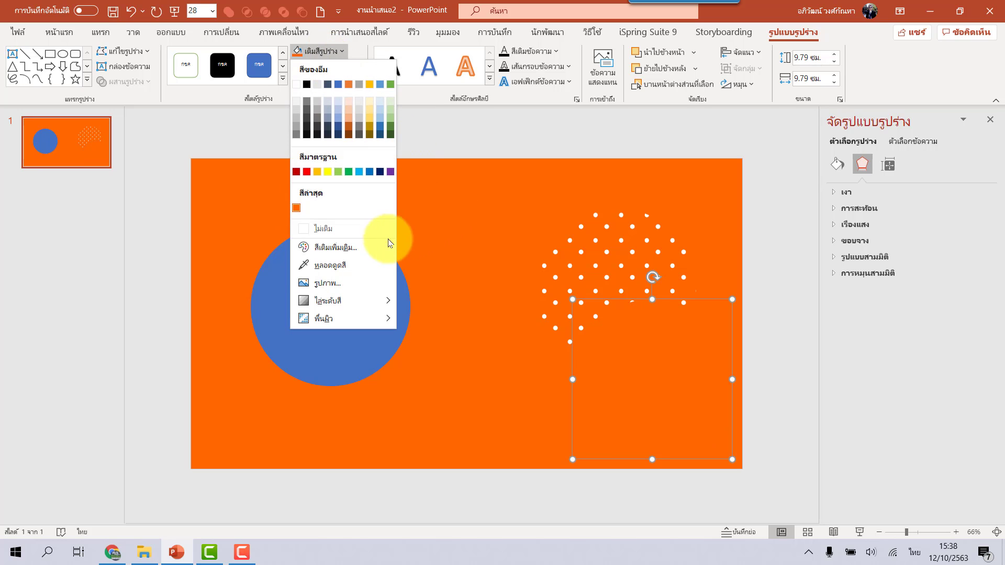
click(366, 248)
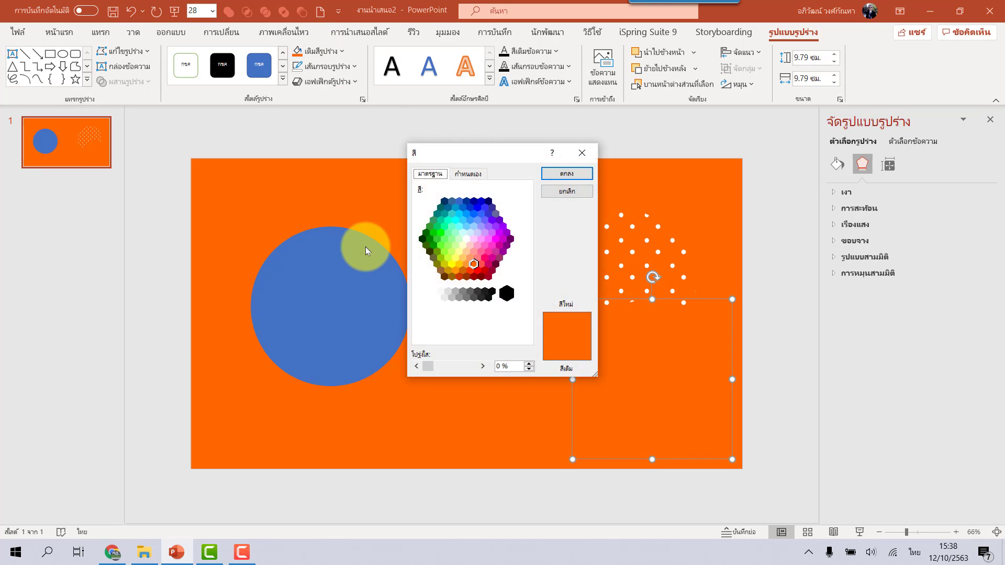
click(465, 173)
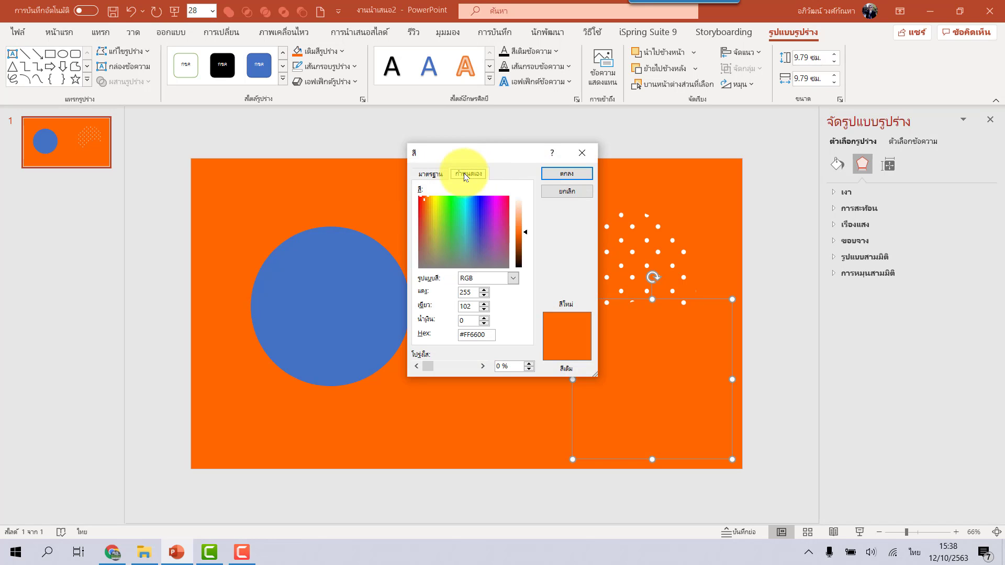
drag(527, 230, 526, 221)
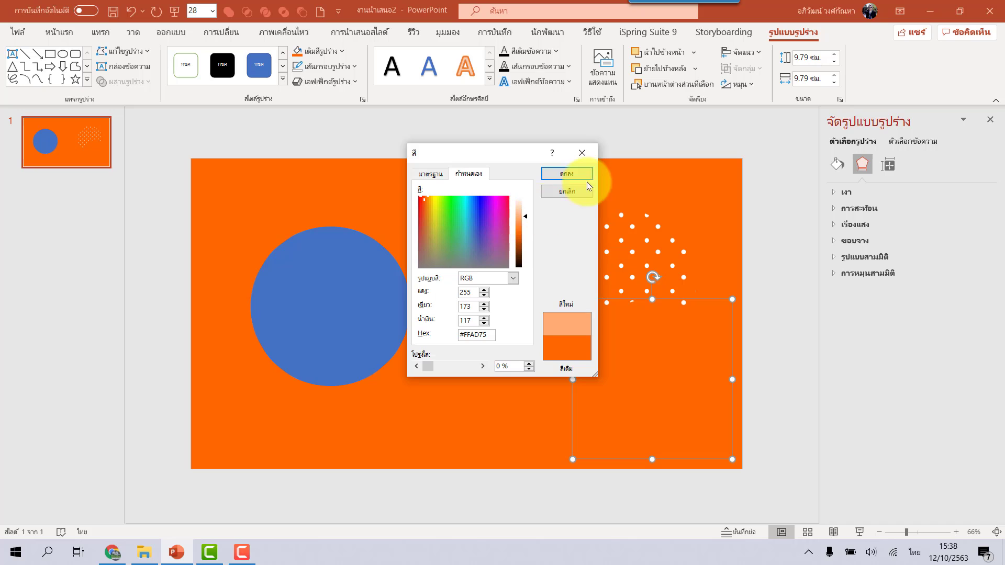
click(580, 173)
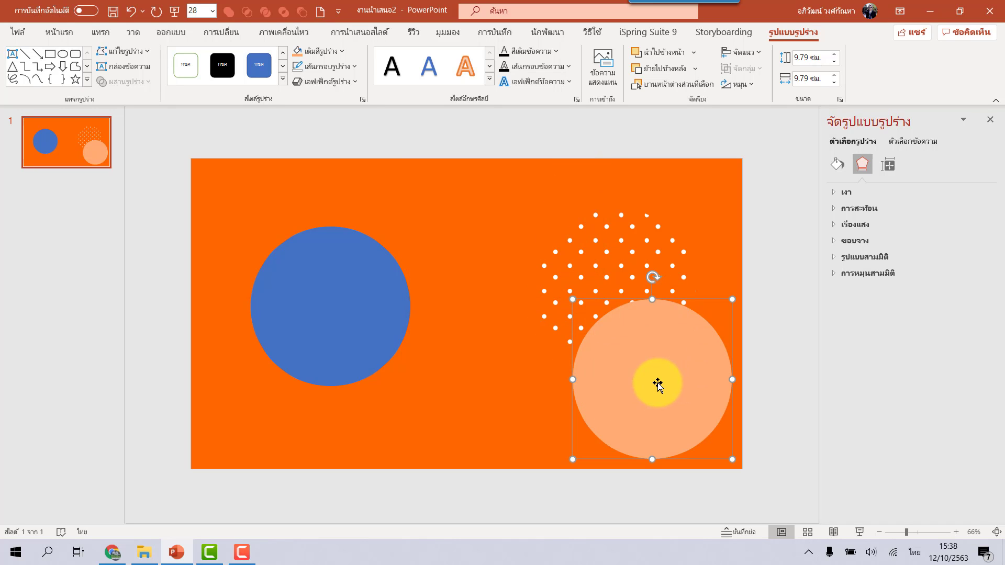
click(366, 323)
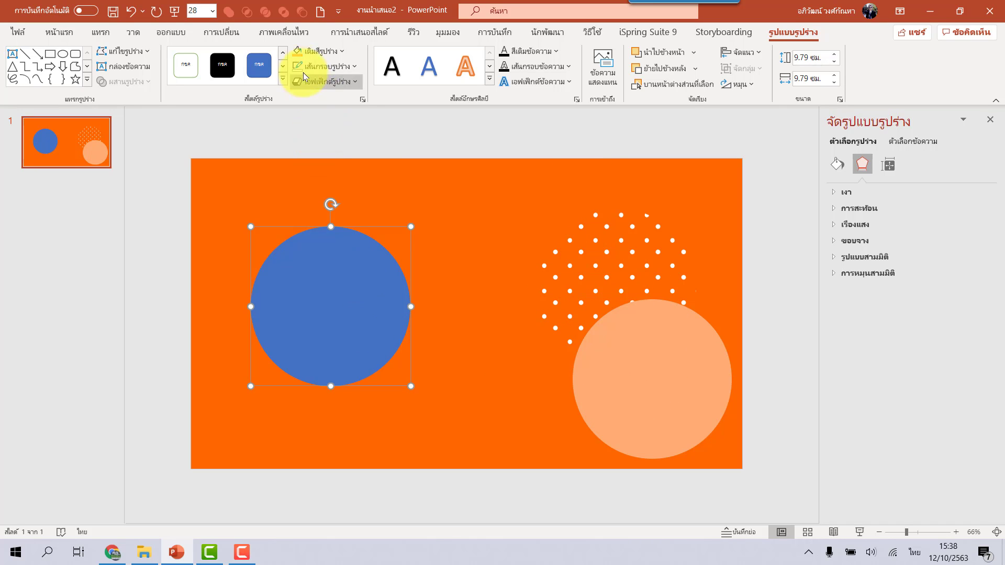
Step: Give the left circle a pale peach 225° linear gradient and show its fill settings
click(309, 51)
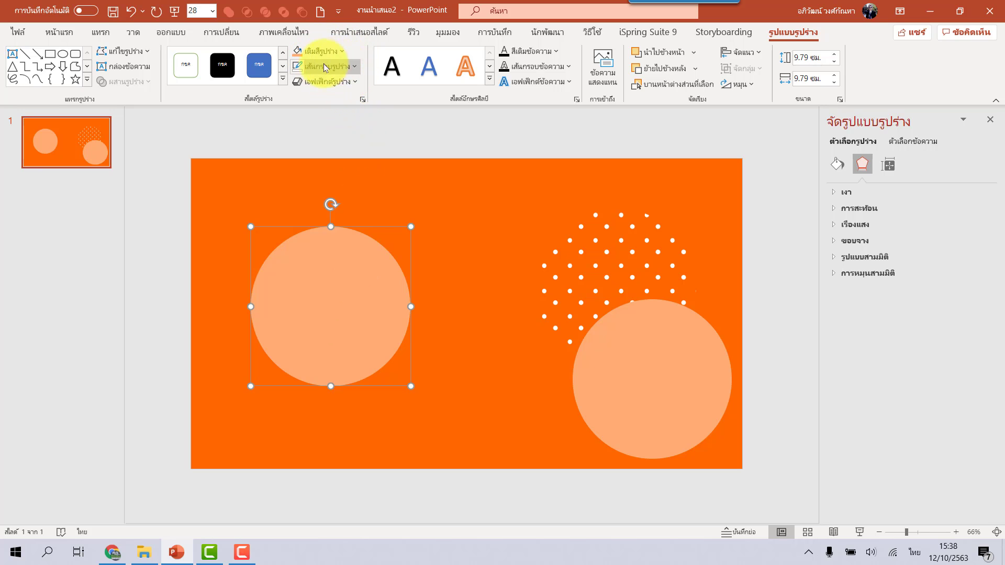
click(336, 54)
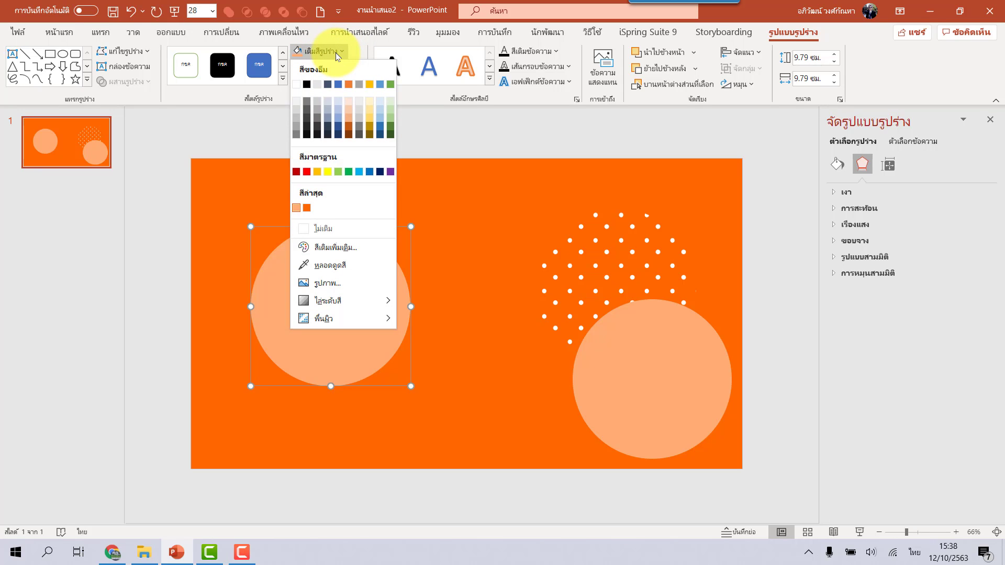
mouse_move(342, 300)
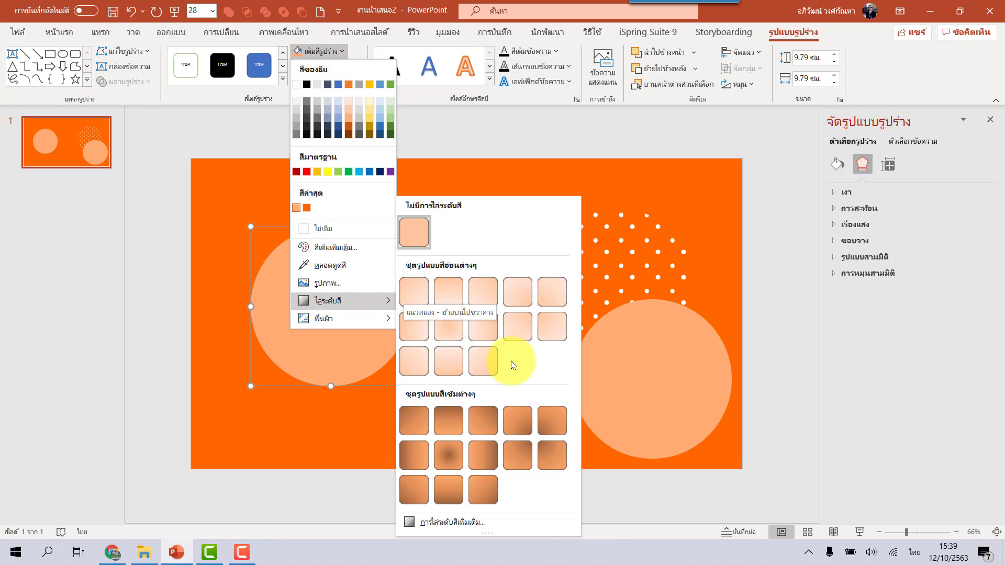
click(485, 360)
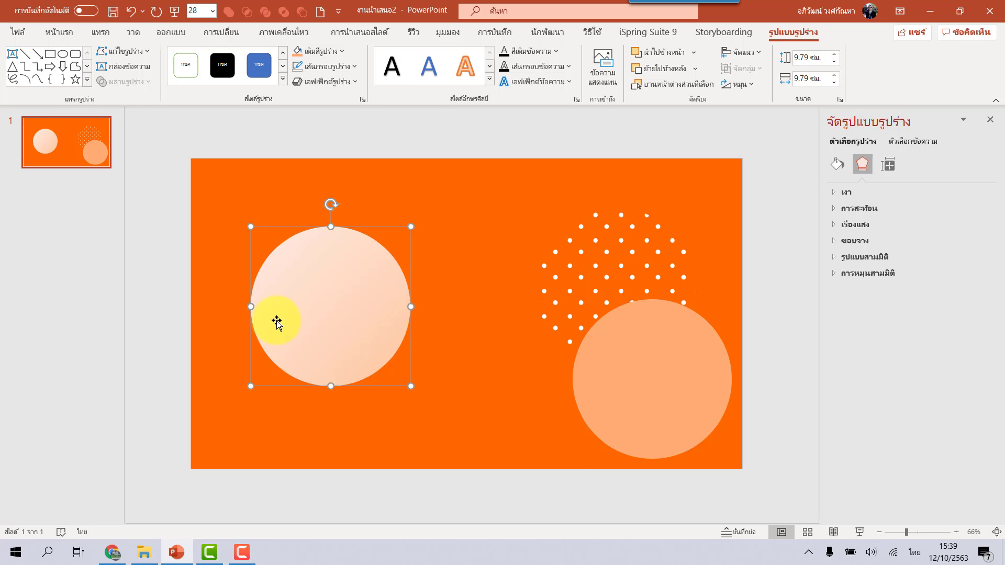
click(363, 99)
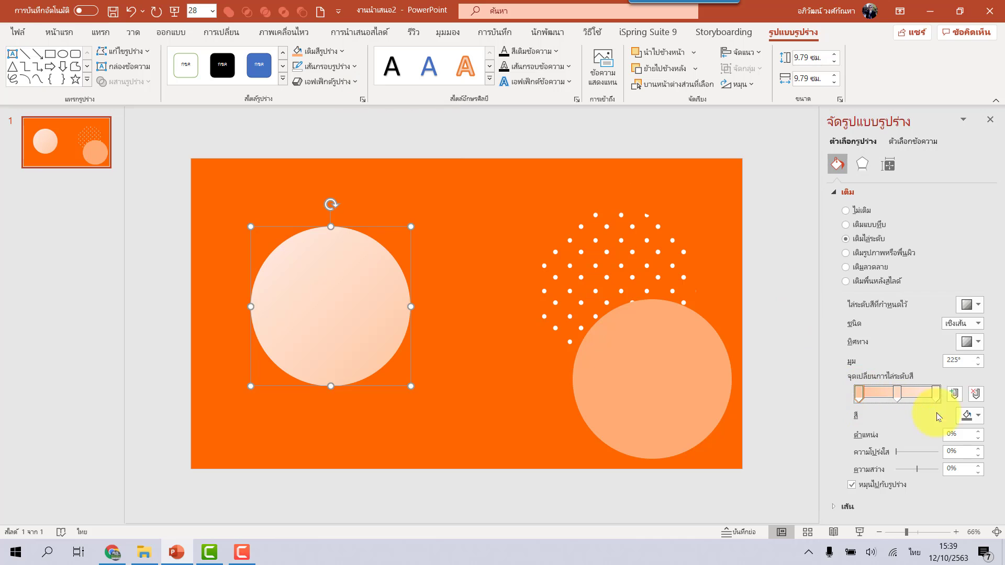
Step: Set the left circle's gradient stops to dark orange, orange and light peach, angled at 45°
click(968, 415)
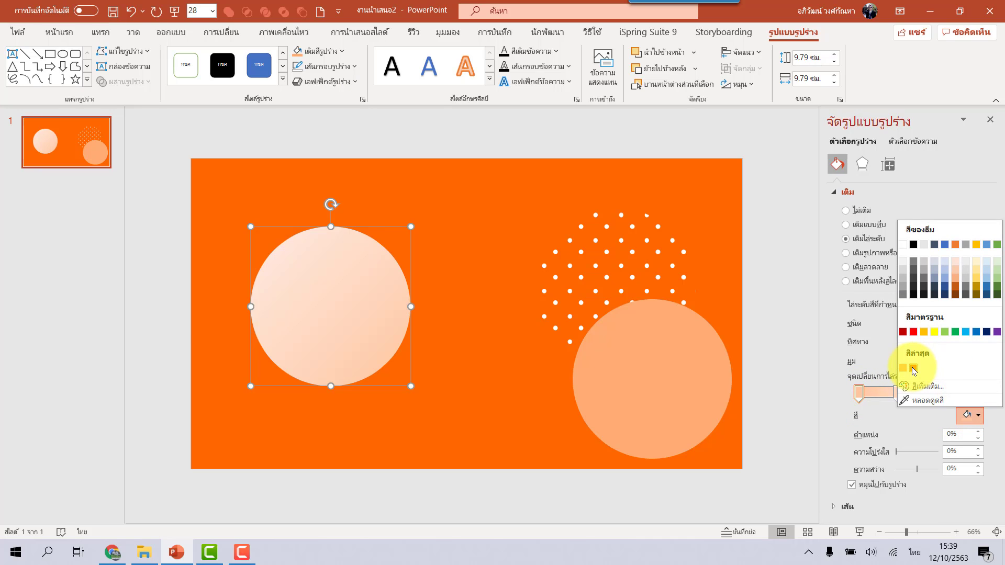
click(912, 366)
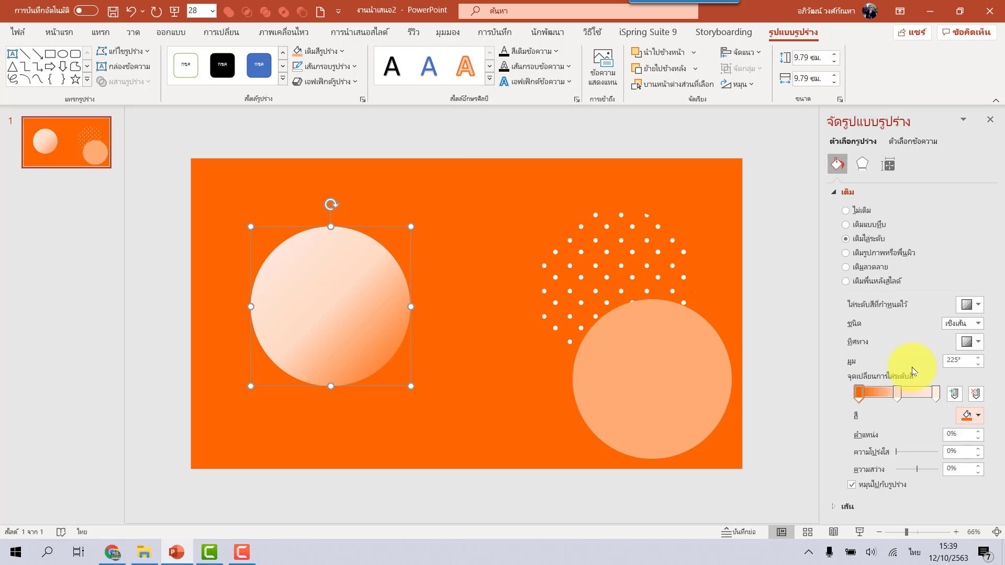
click(899, 395)
click(973, 415)
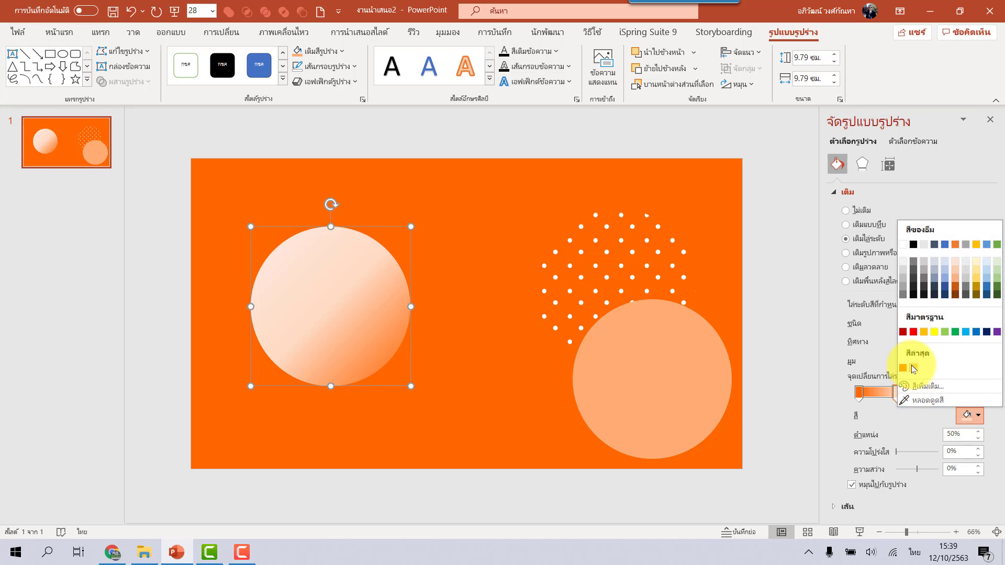
click(914, 369)
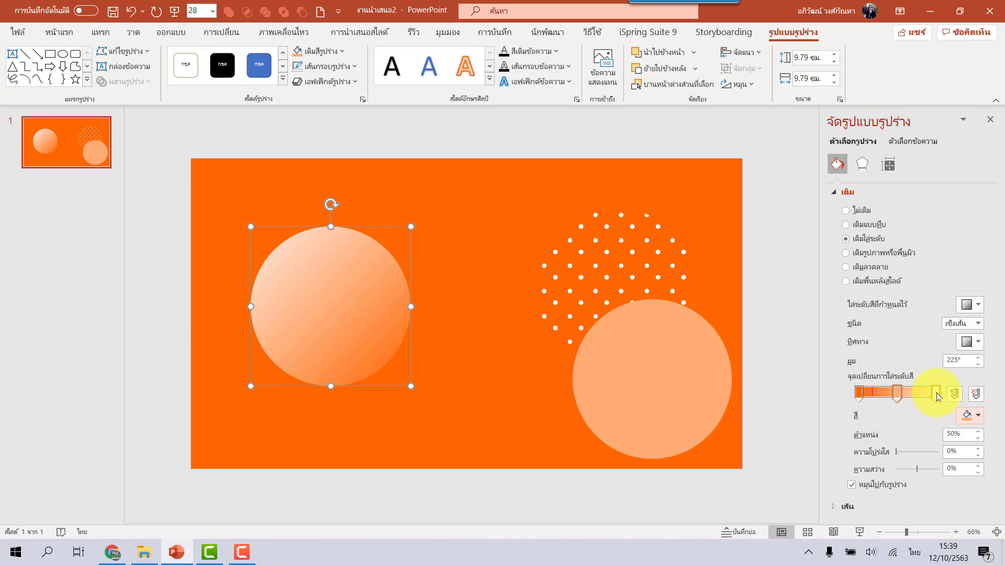
click(977, 417)
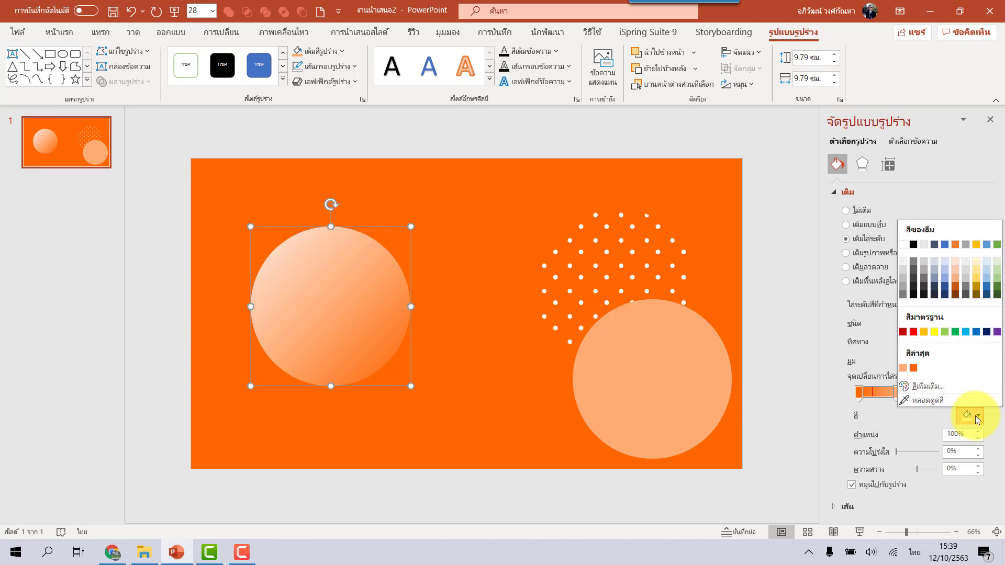
click(903, 369)
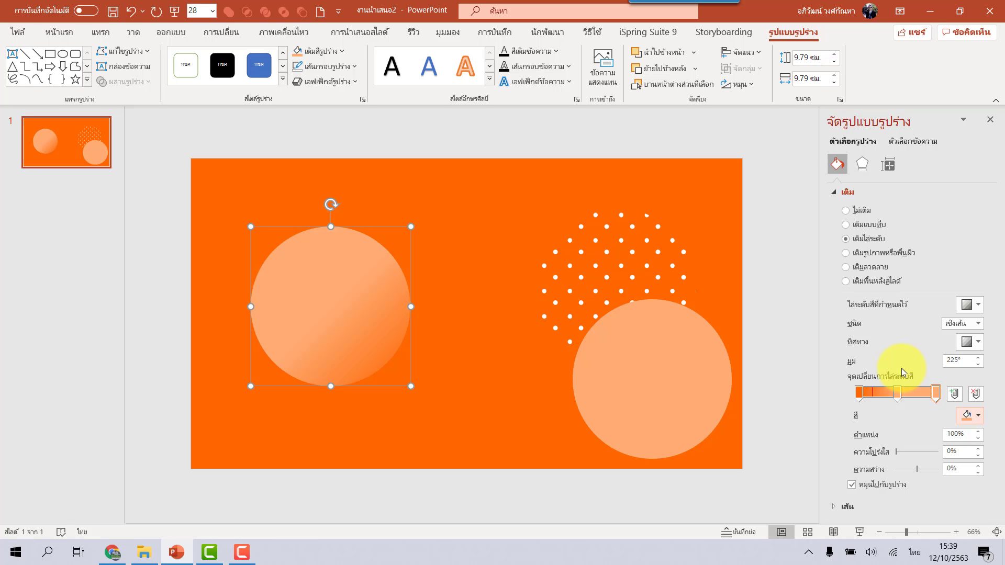
click(972, 343)
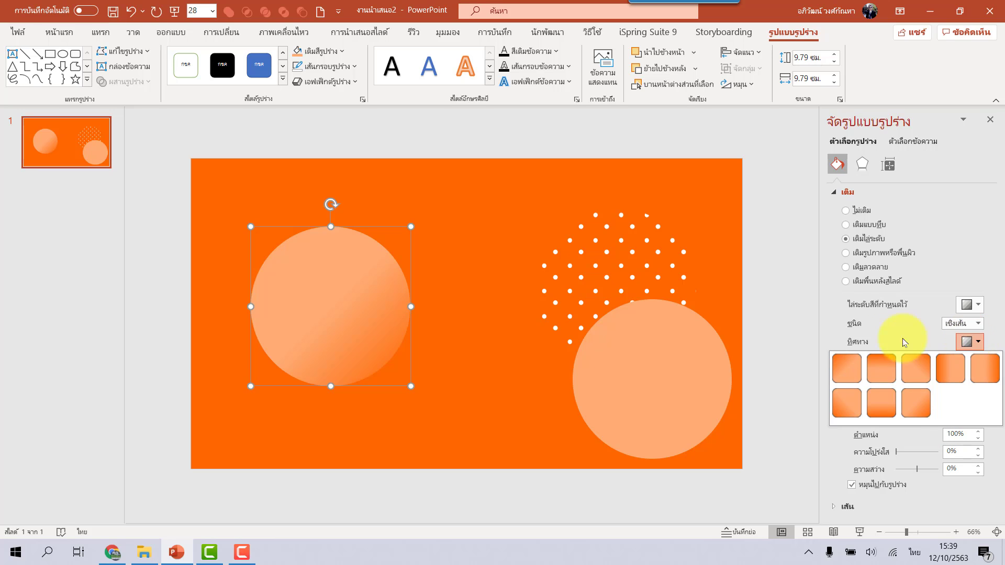
click(846, 363)
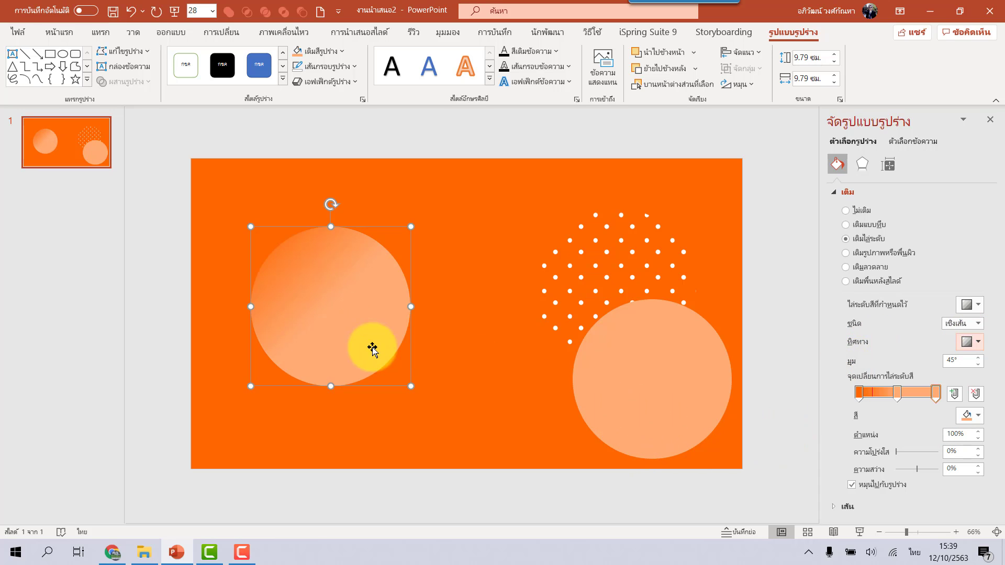
click(141, 291)
Step: Move the left gradient circle toward the top-left corner and enlarge it to 12.61 cm
click(370, 334)
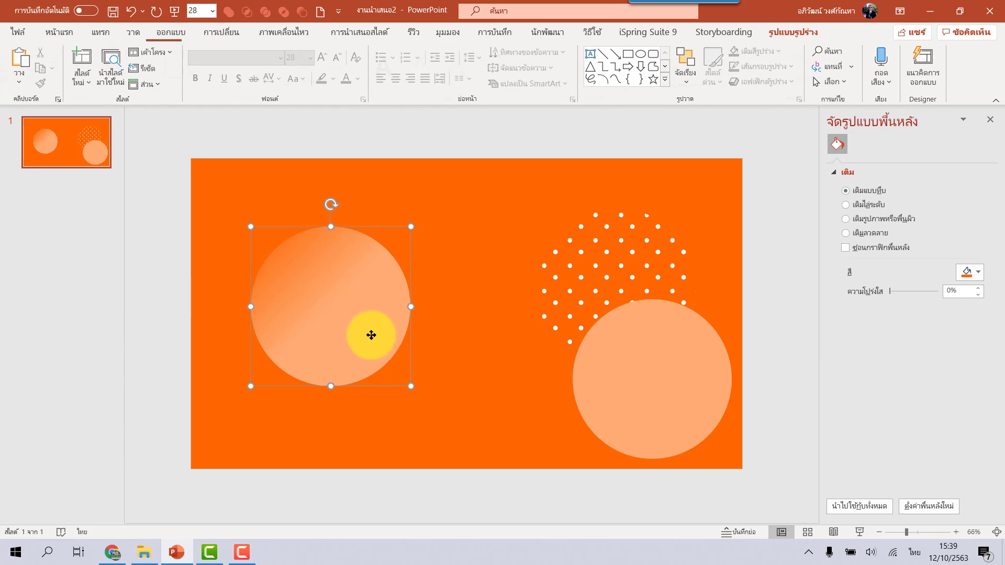
mouse_move(360, 330)
mouse_down()
mouse_move(290, 320)
mouse_move(272, 232)
mouse_up()
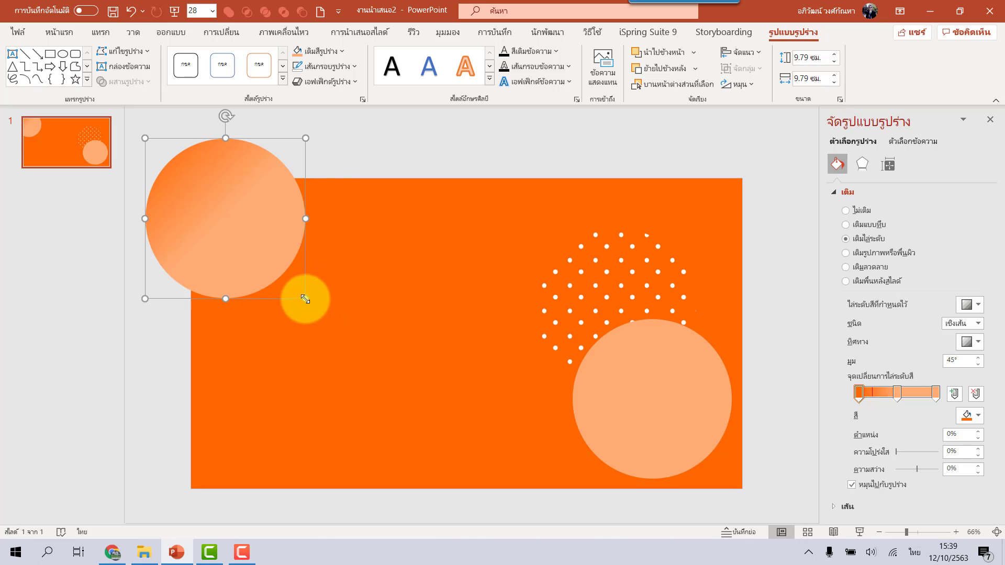
drag(304, 298, 347, 326)
Step: Place a copy of the gradient circle at the top-right of the slide
mouse_move(314, 285)
mouse_down()
mouse_move(538, 283)
mouse_move(691, 245)
mouse_up()
click(672, 425)
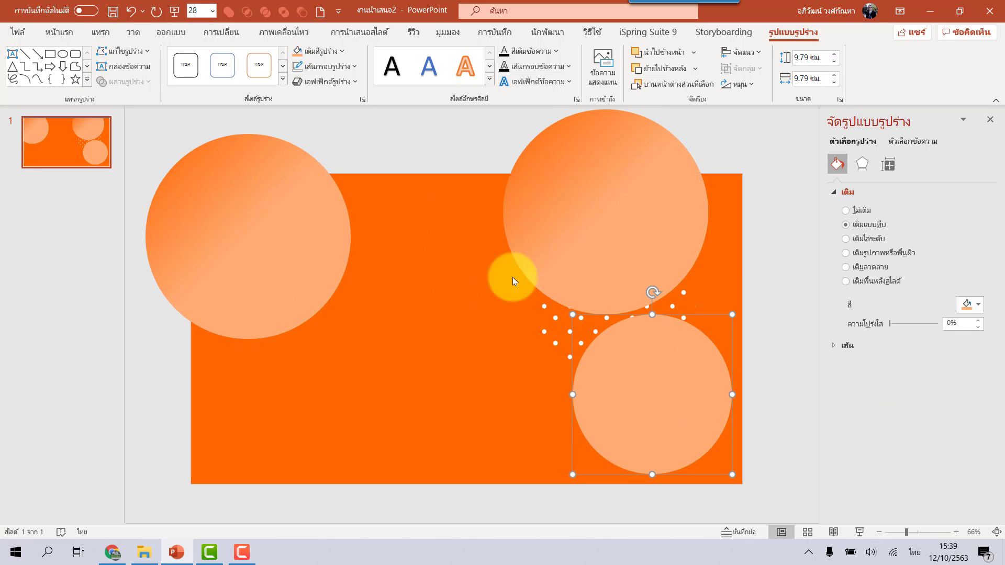
click(568, 204)
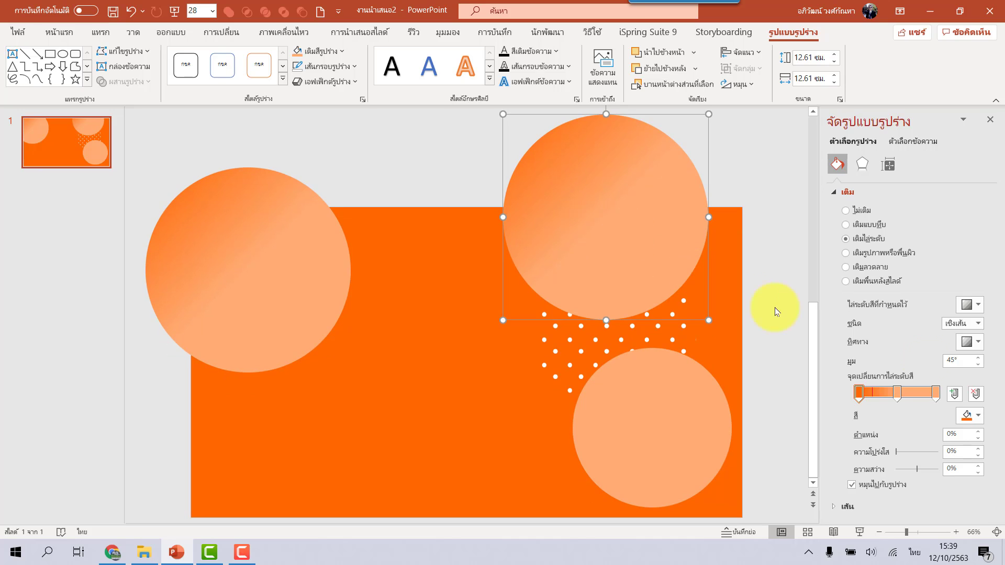
Step: Reverse the top-right circle's gradient to 225° and delete the solid bottom-right circle
click(978, 342)
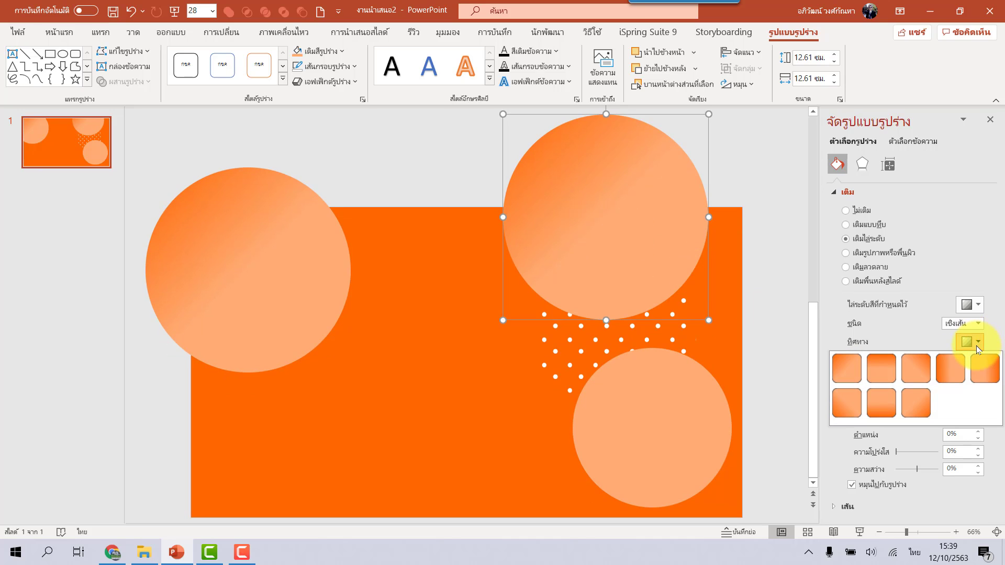
click(920, 404)
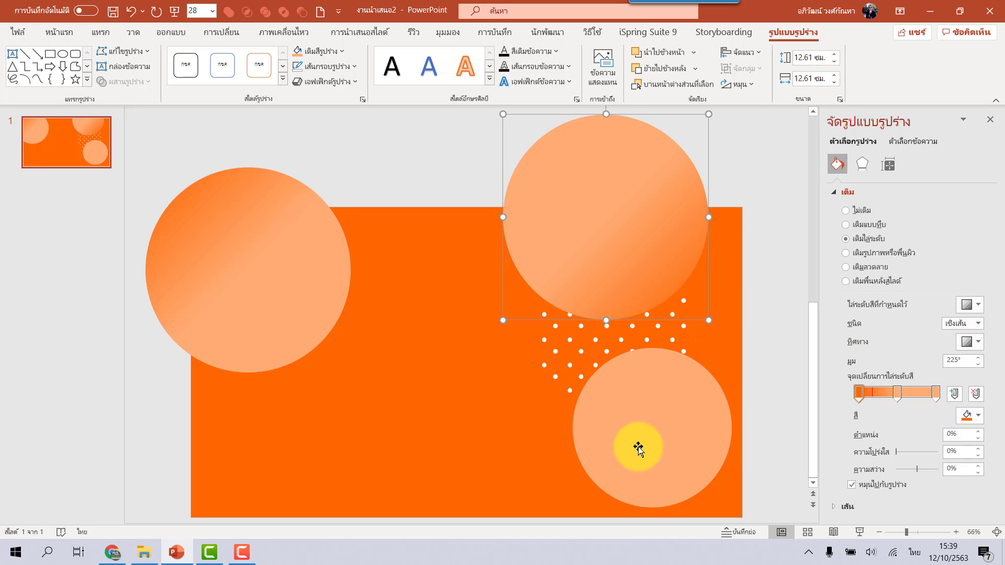
click(686, 445)
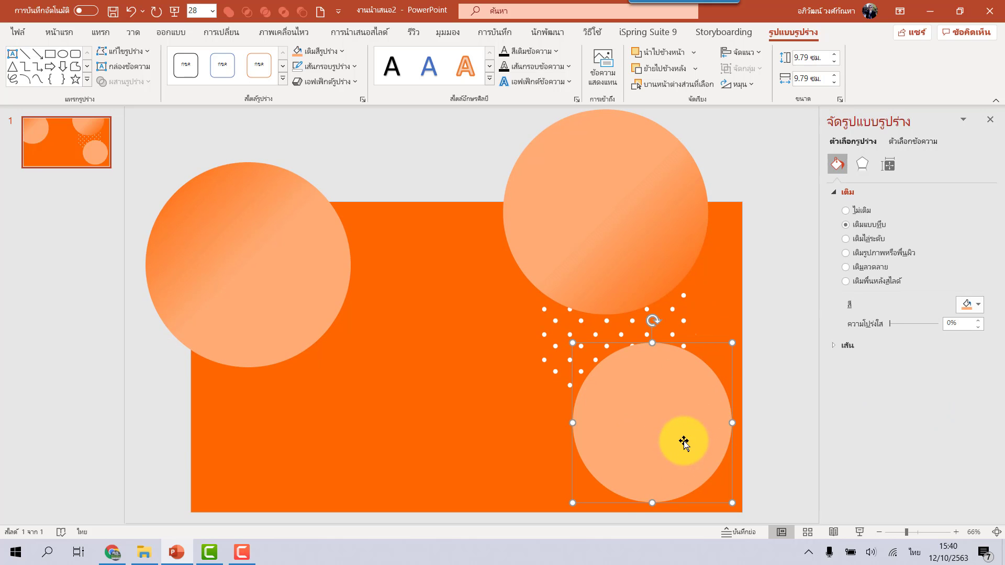
key(Delete)
Step: Place a gradient circle copy at the bottom-right and fine-tune all three circles' positions
mouse_move(649, 228)
mouse_down()
mouse_move(522, 395)
mouse_move(637, 407)
mouse_up()
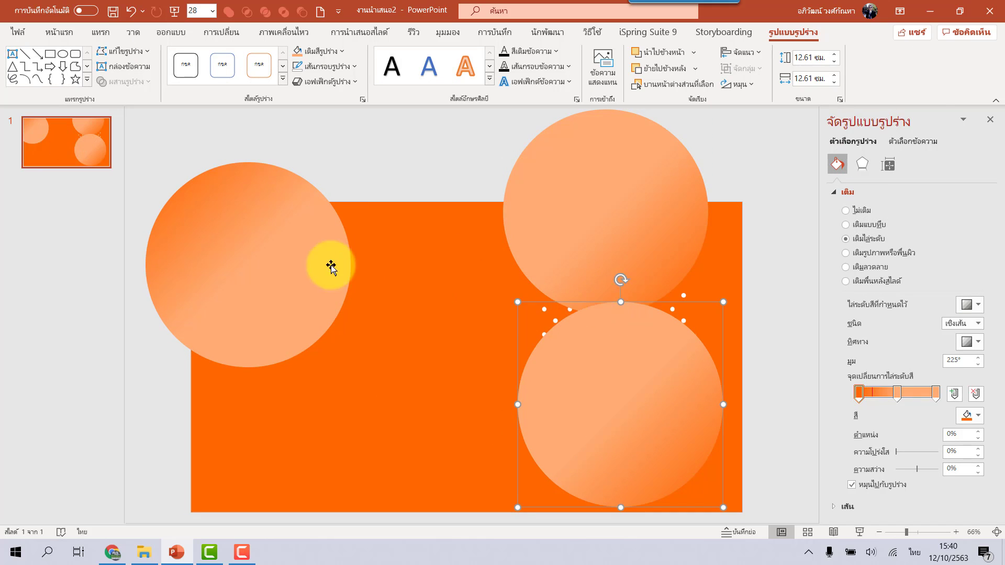
drag(293, 264, 278, 225)
mouse_move(635, 228)
mouse_down()
mouse_move(584, 241)
mouse_move(635, 242)
mouse_up()
click(631, 380)
drag(631, 380, 645, 387)
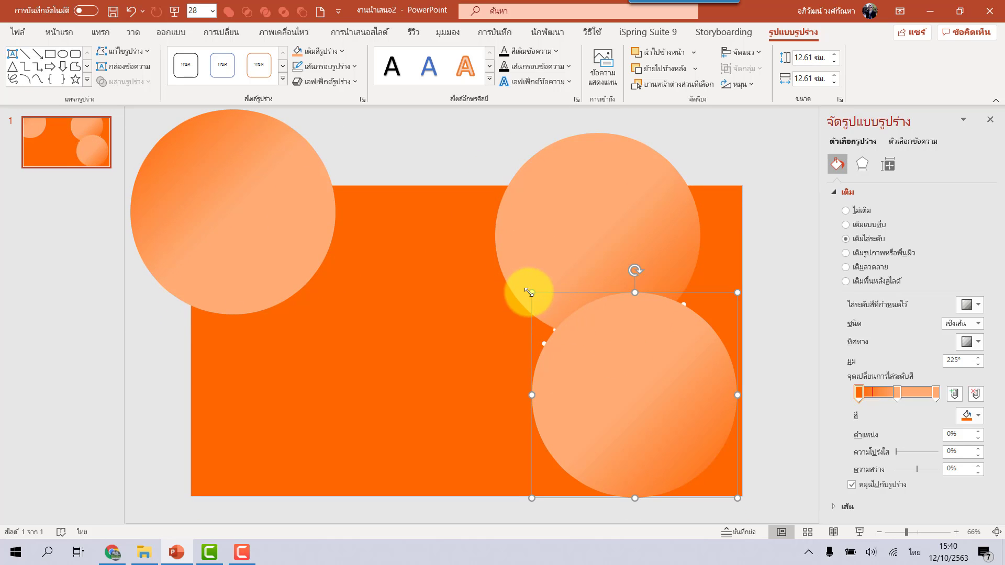
mouse_move(528, 292)
mouse_down()
mouse_move(548, 315)
mouse_move(364, 379)
mouse_up()
Step: Position the white dot patterns over the lower-right and upper-right gradient circles
right_click(419, 340)
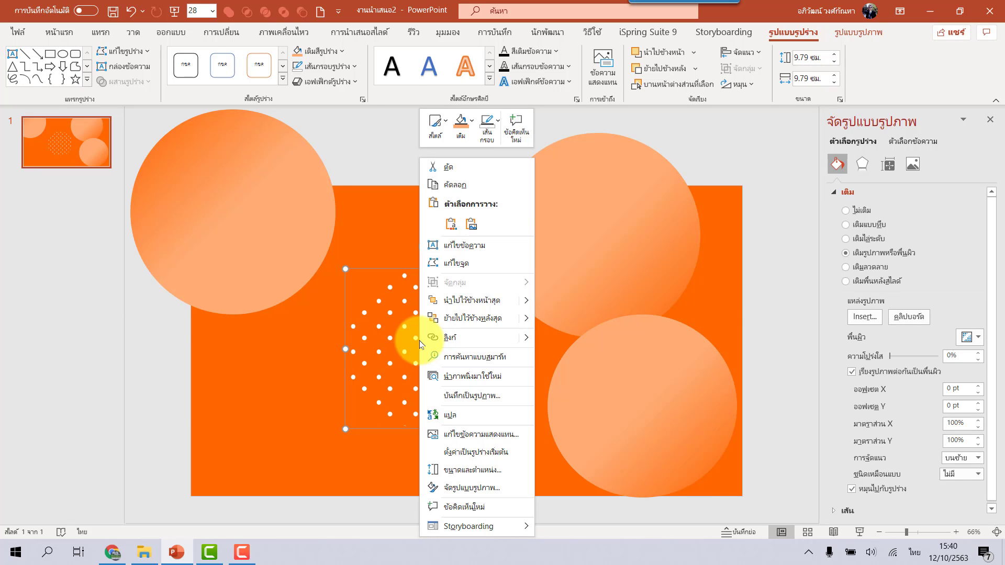
click(461, 318)
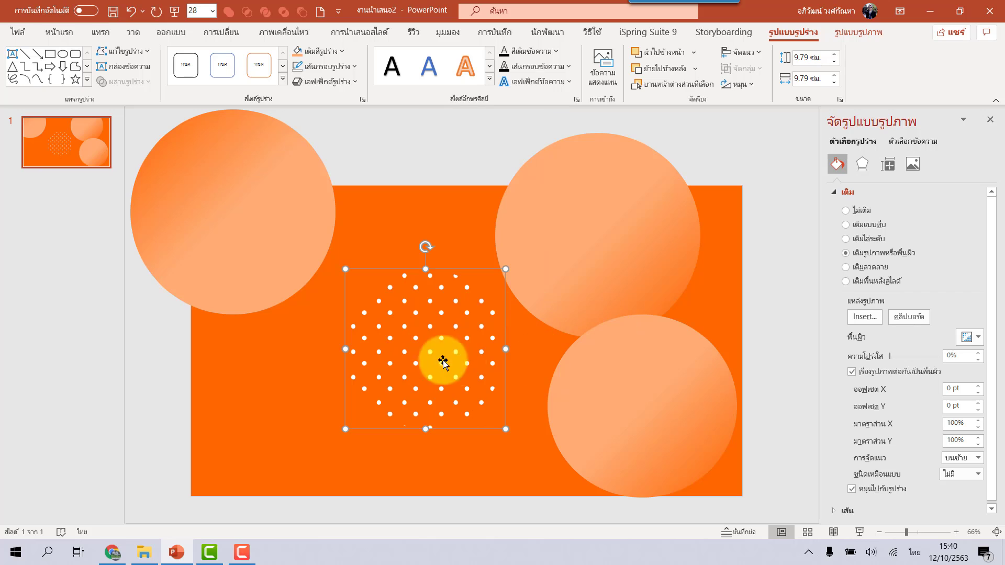
mouse_move(443, 362)
mouse_down()
mouse_move(651, 404)
mouse_move(546, 257)
mouse_move(554, 264)
mouse_move(330, 294)
mouse_move(298, 287)
mouse_up()
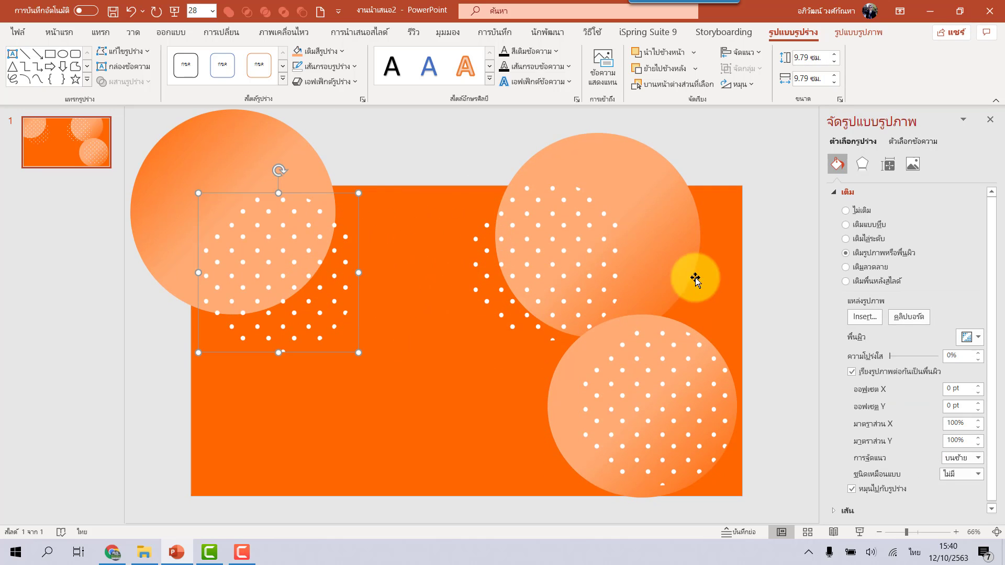
drag(658, 269, 678, 248)
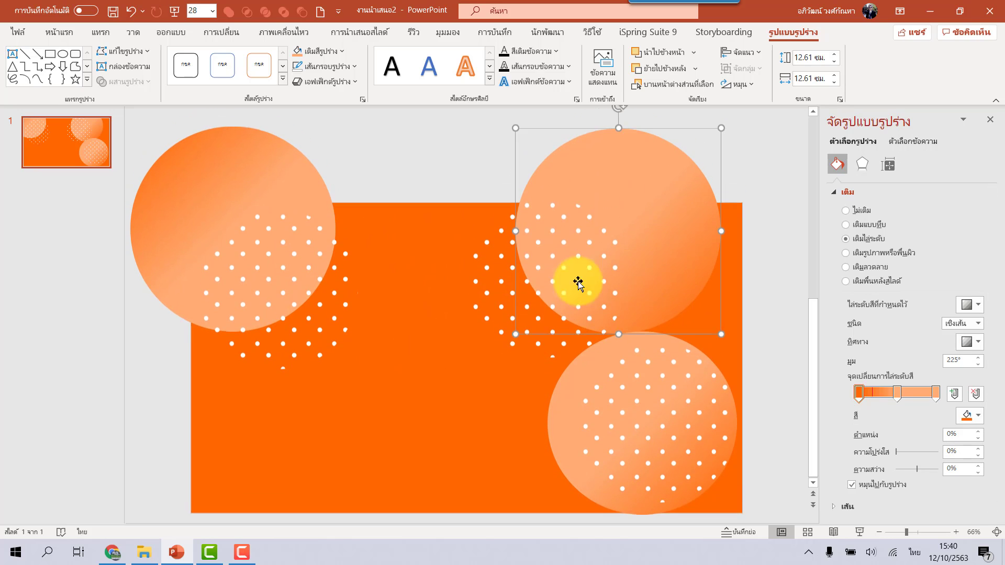
mouse_move(579, 281)
mouse_down()
mouse_move(601, 260)
mouse_move(574, 256)
mouse_up()
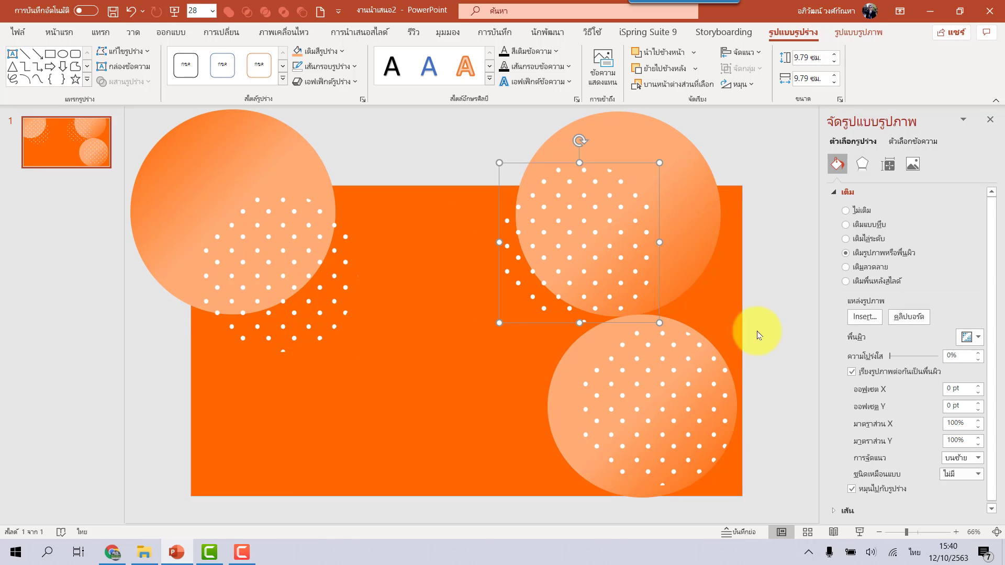
click(796, 340)
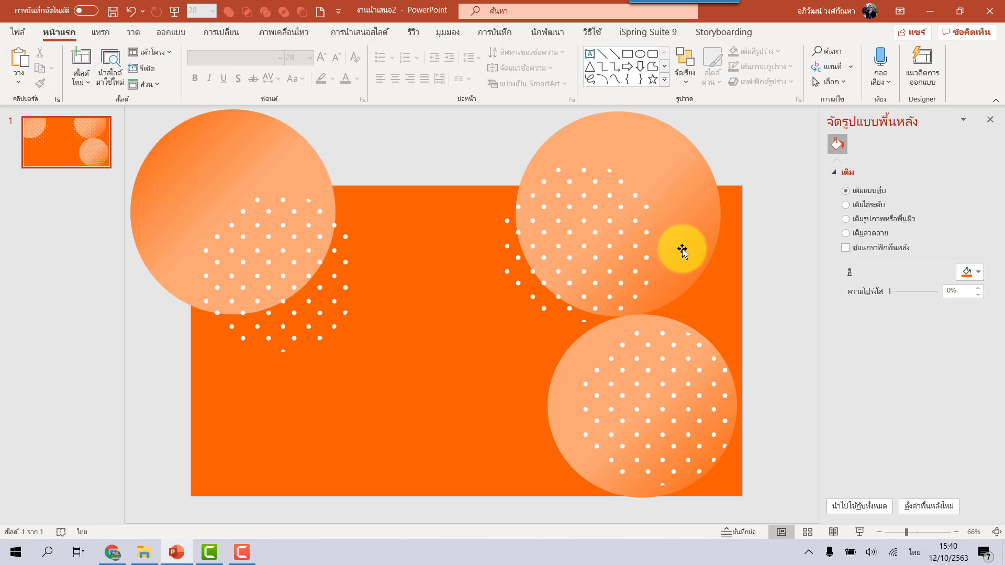
Step: Draw a rectangle over the top-right circle's overhang and subtract it using Merge Shapes
ctrl+scroll(691, 254, down, 2)
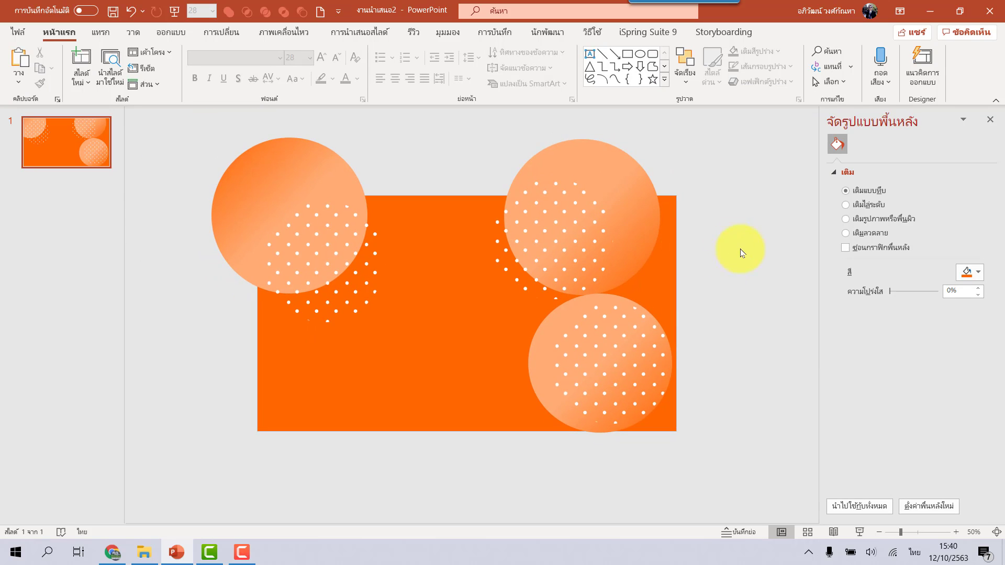
click(630, 57)
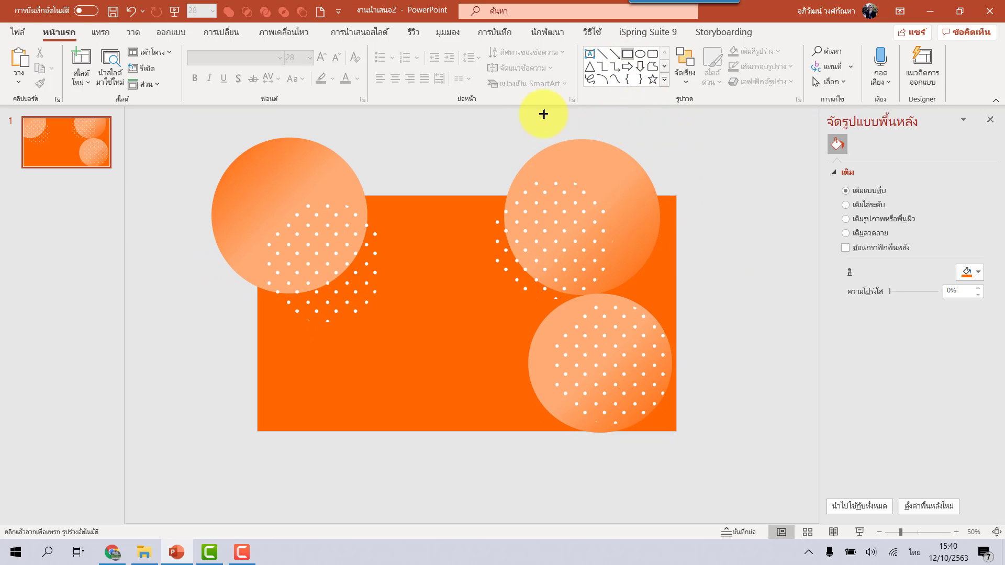
drag(482, 120, 687, 195)
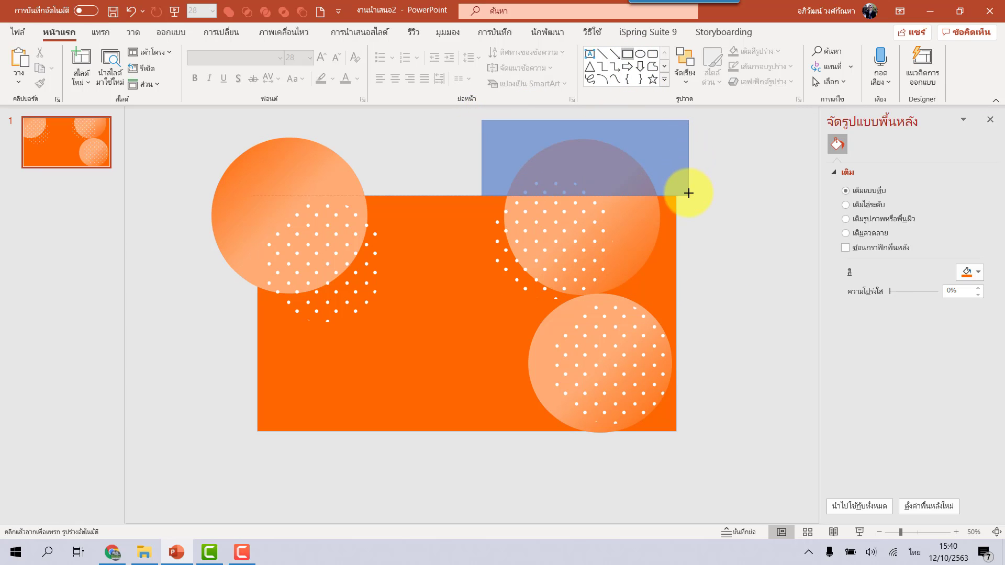
drag(688, 195, 689, 195)
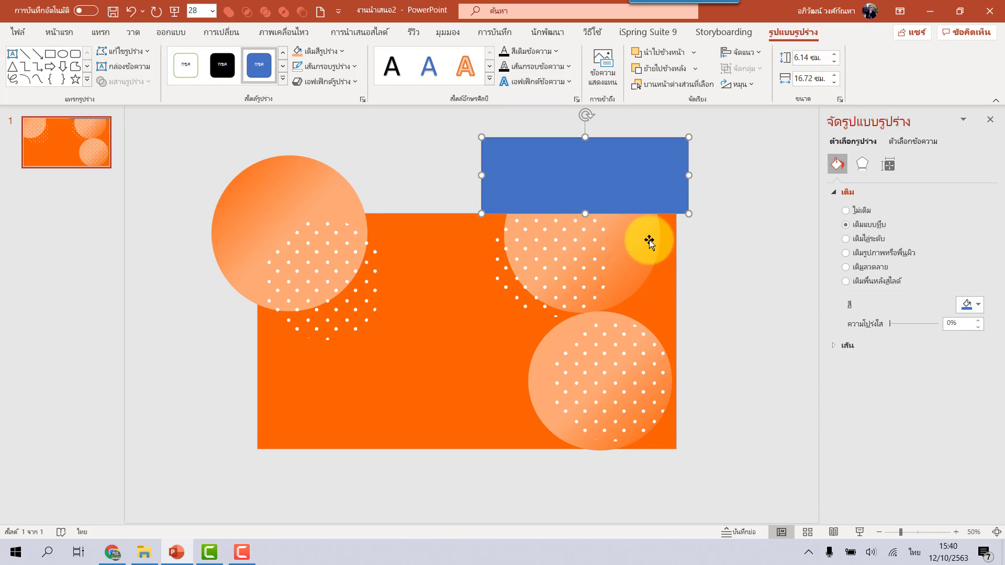
click(652, 244)
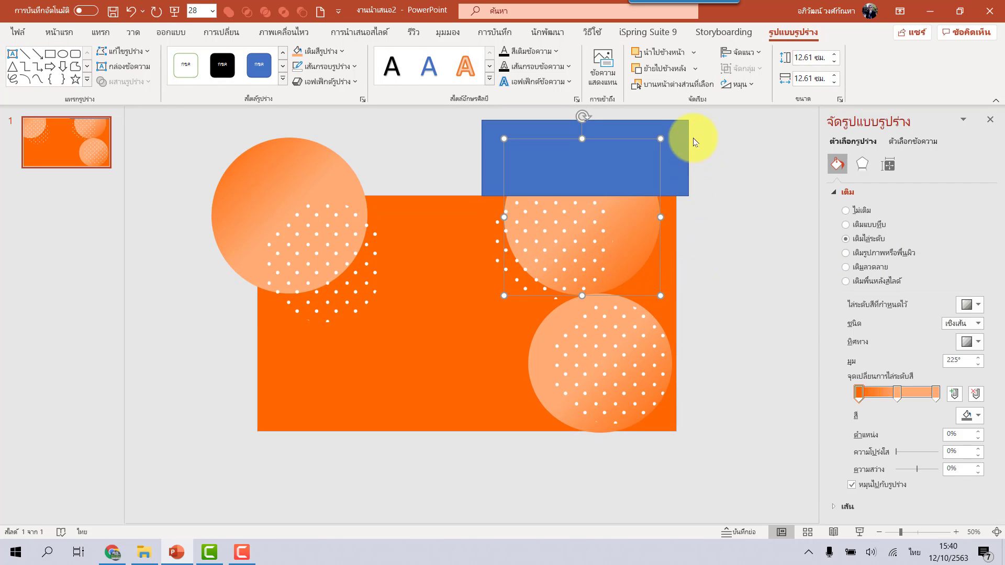
shift+click(679, 131)
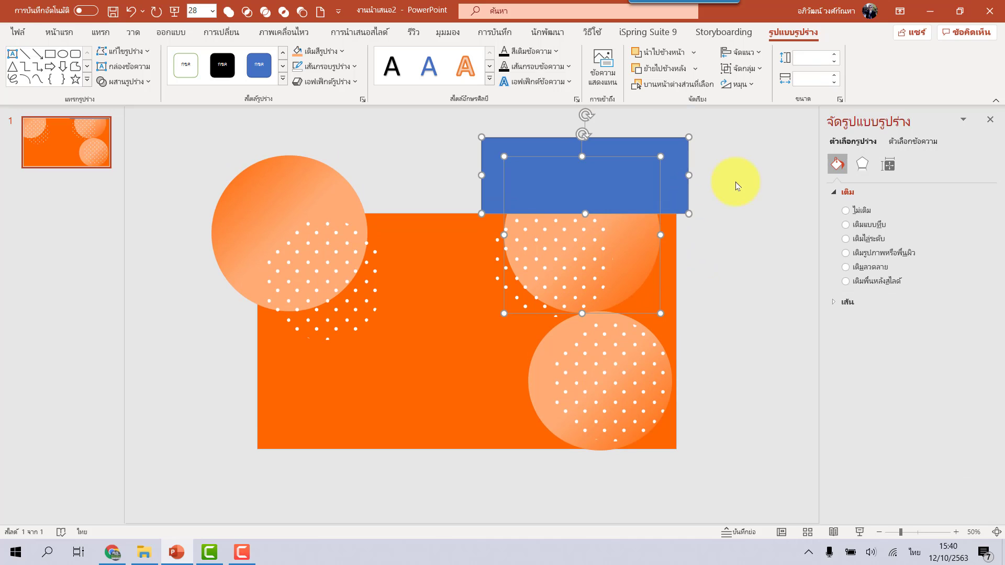
click(140, 83)
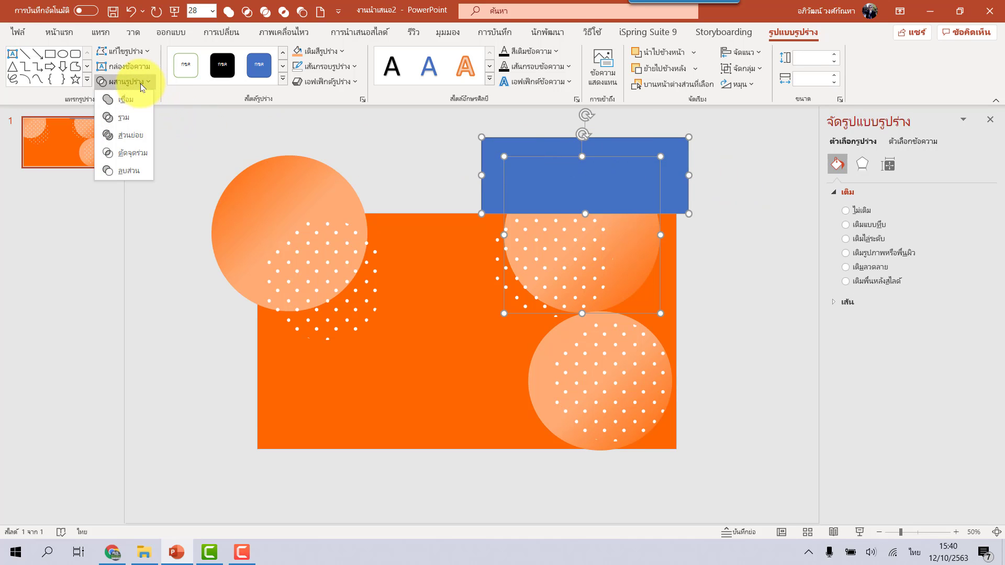
click(140, 172)
click(717, 184)
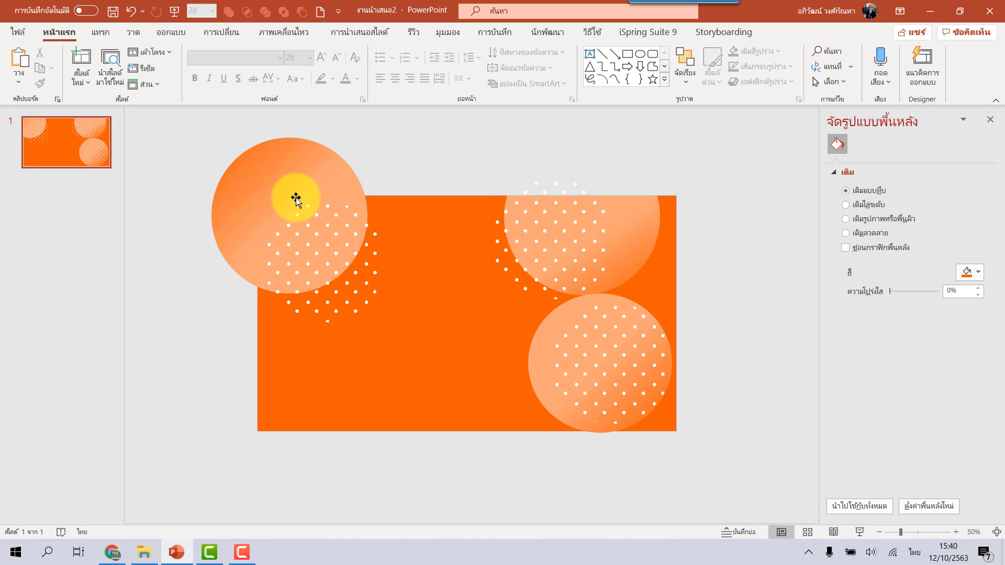
Step: Subtract a rectangle to trim the top-left circle along the slide's top edge
click(627, 54)
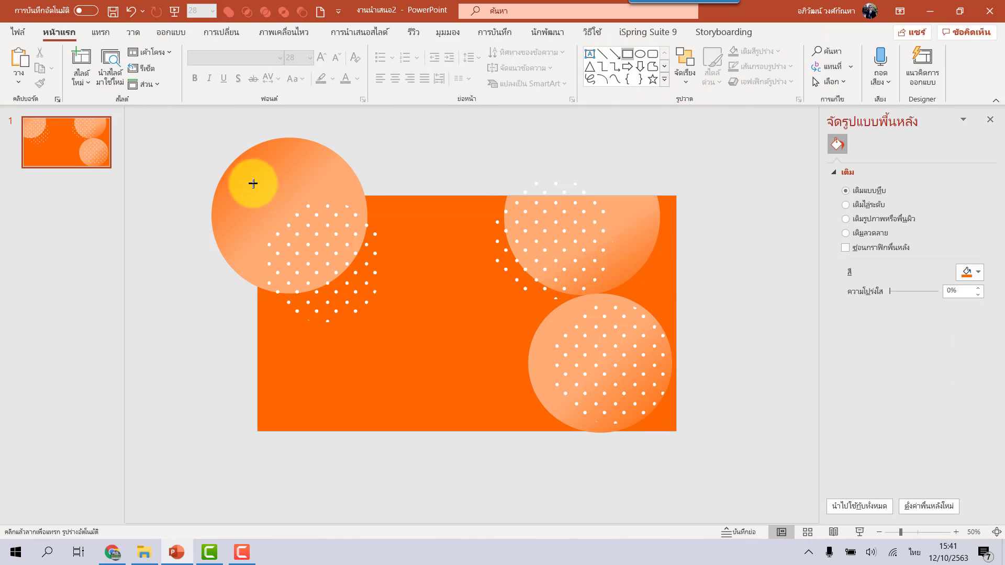
mouse_move(211, 121)
mouse_down()
mouse_move(467, 173)
mouse_move(418, 196)
mouse_up()
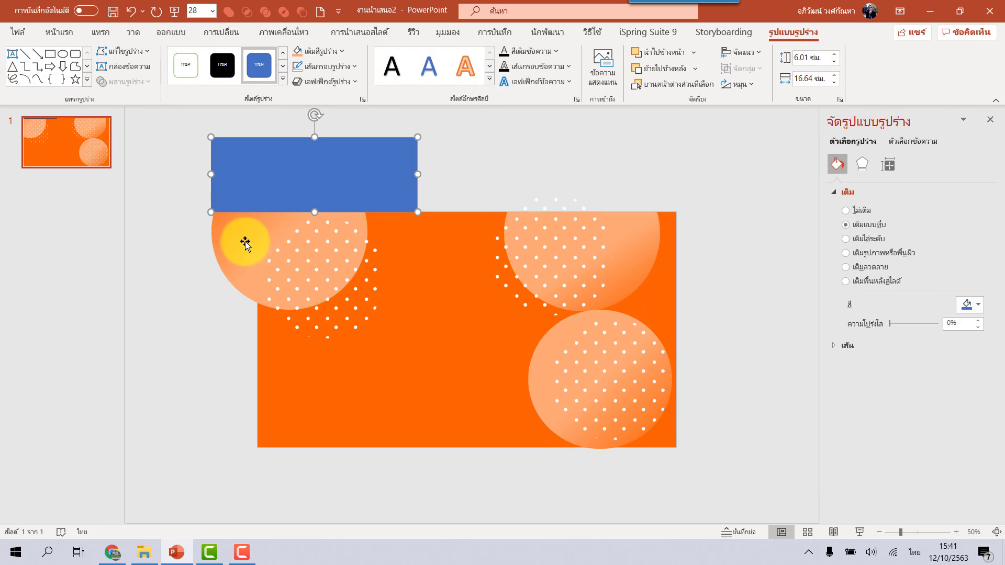
click(287, 240)
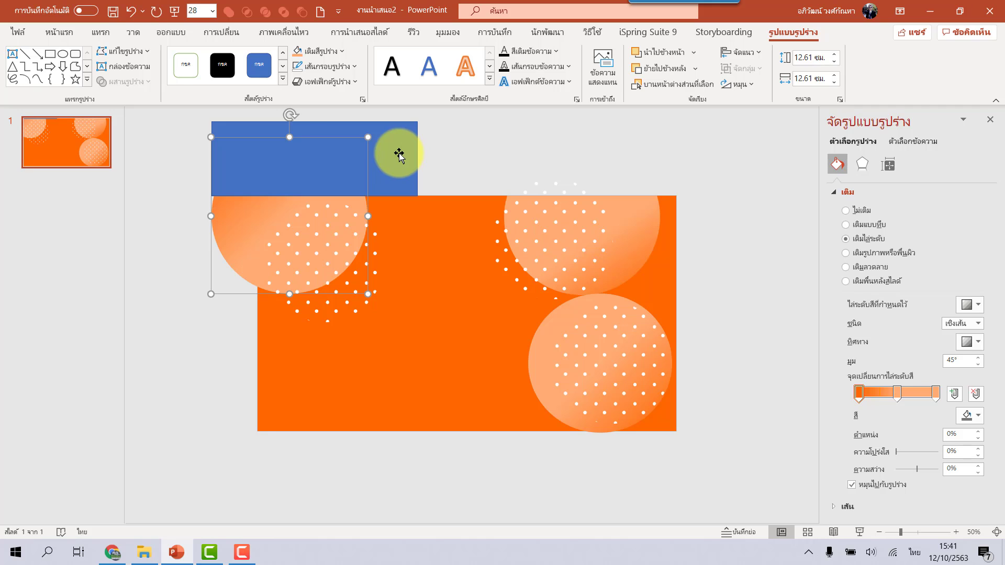
shift+click(399, 155)
click(131, 82)
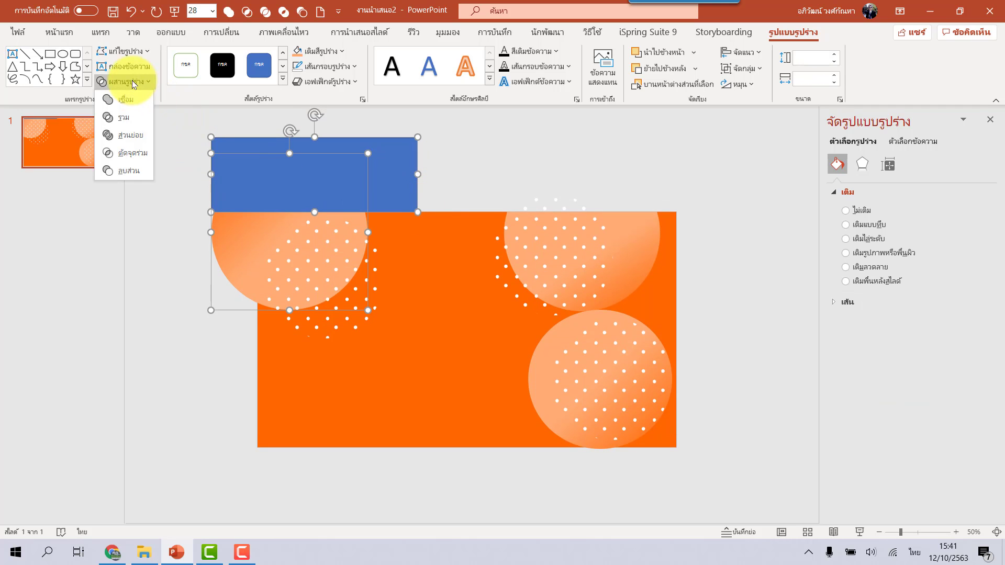
click(127, 174)
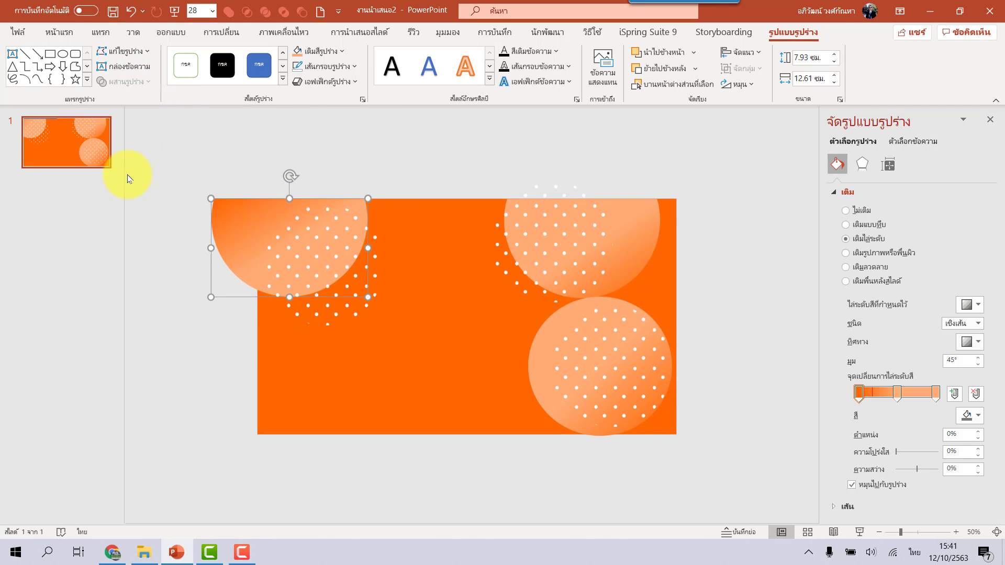
click(176, 163)
Step: Subtract a second rectangle to trim the circle's left overhang, then nudge its dot pattern
click(589, 79)
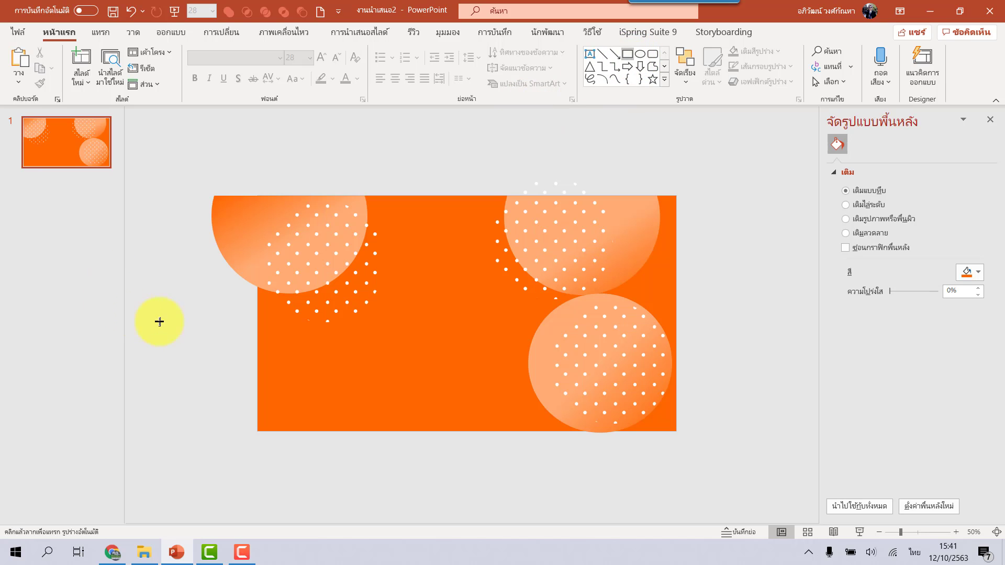
drag(166, 334, 251, 175)
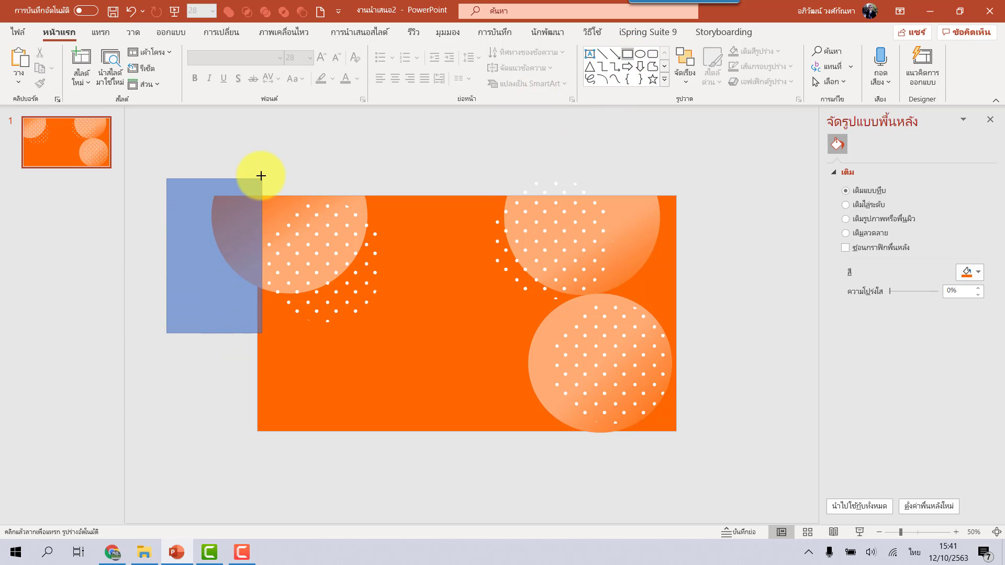
drag(252, 175, 258, 178)
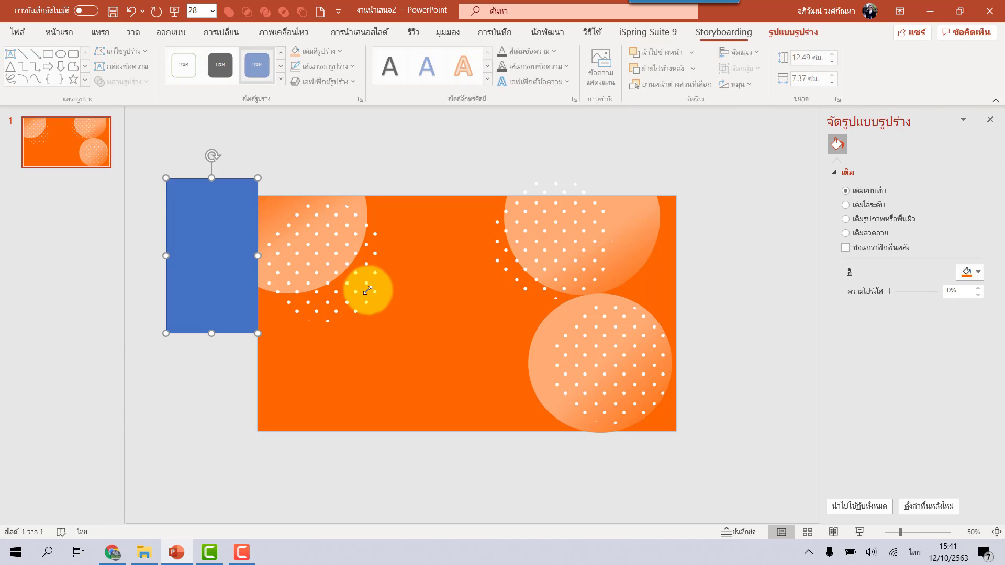
click(276, 210)
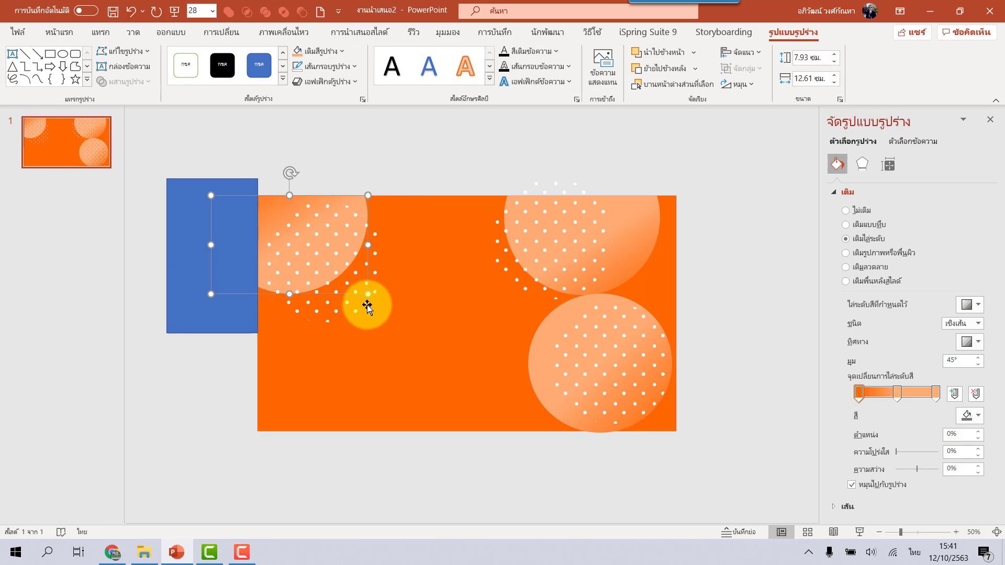
shift+click(198, 256)
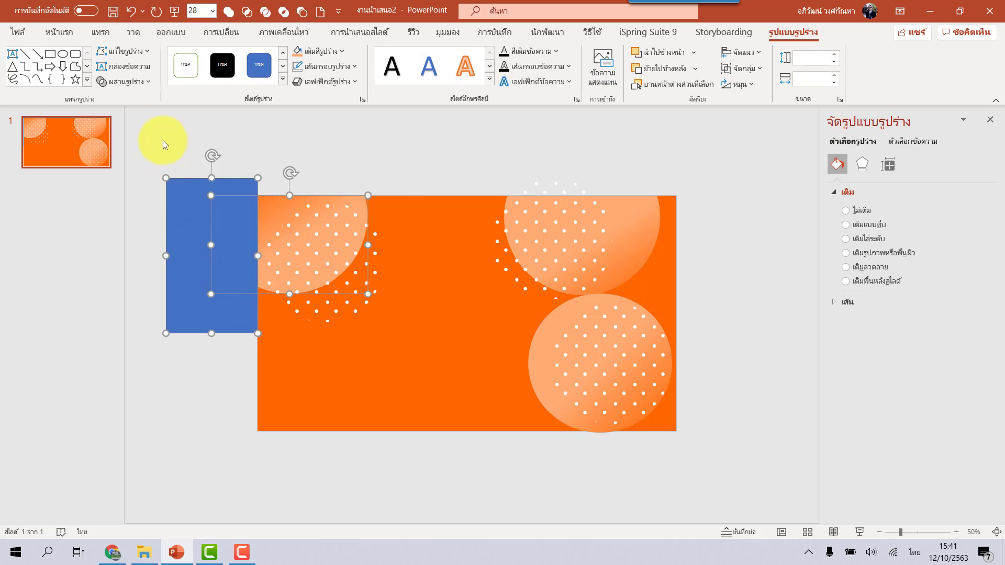
click(139, 84)
click(133, 171)
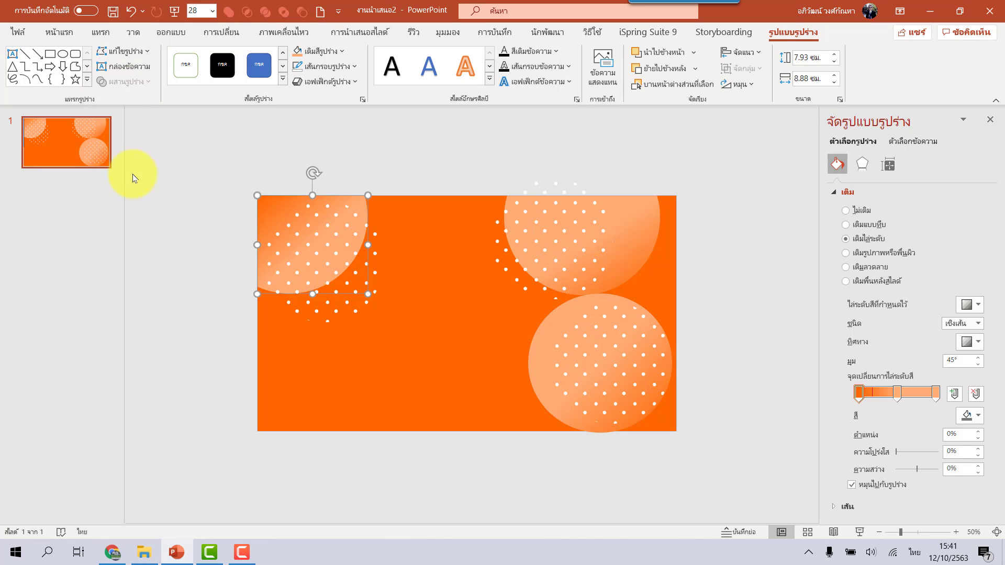
mouse_move(341, 260)
mouse_down()
mouse_move(350, 263)
mouse_move(343, 258)
mouse_up()
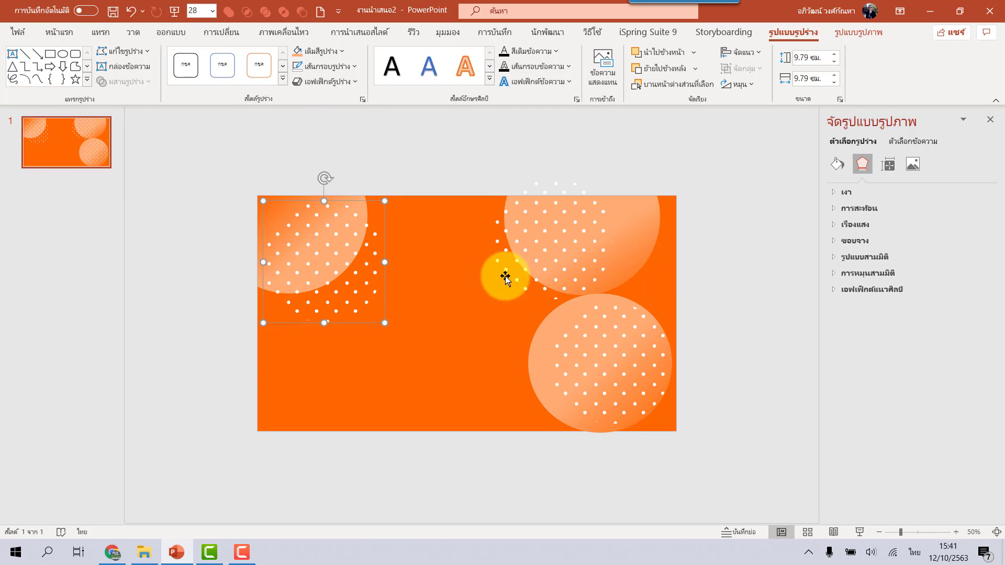
Step: Shrink the top-right dot pattern to 8.42 cm and nudge the bottom-right dots right and down
drag(523, 254, 518, 268)
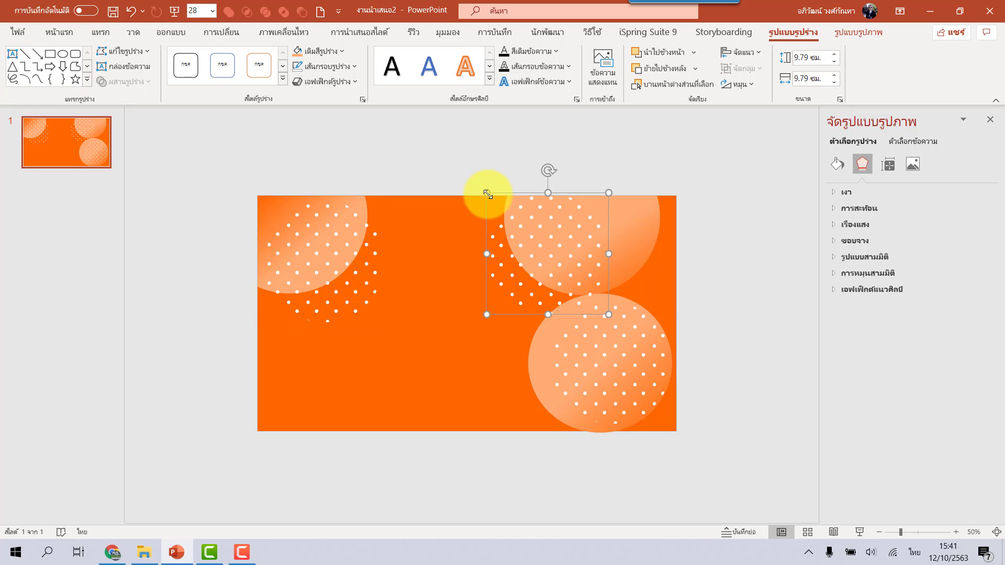
drag(495, 203, 522, 239)
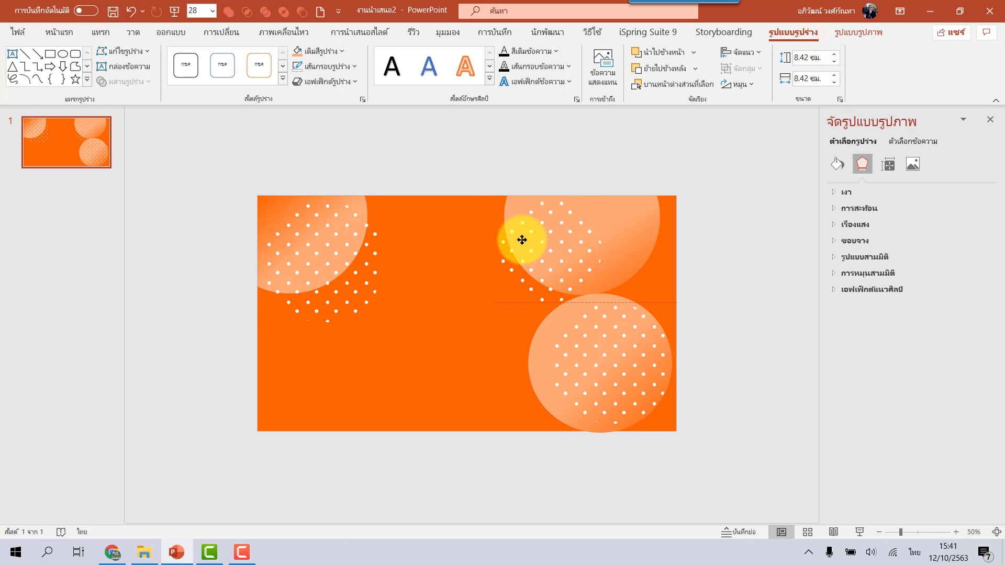
click(635, 363)
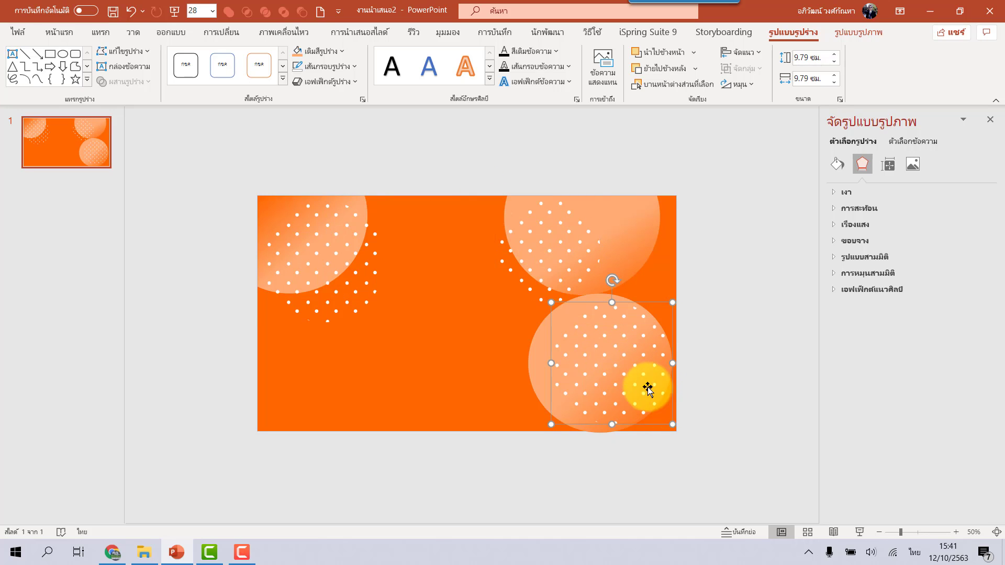
drag(648, 385, 646, 387)
click(456, 363)
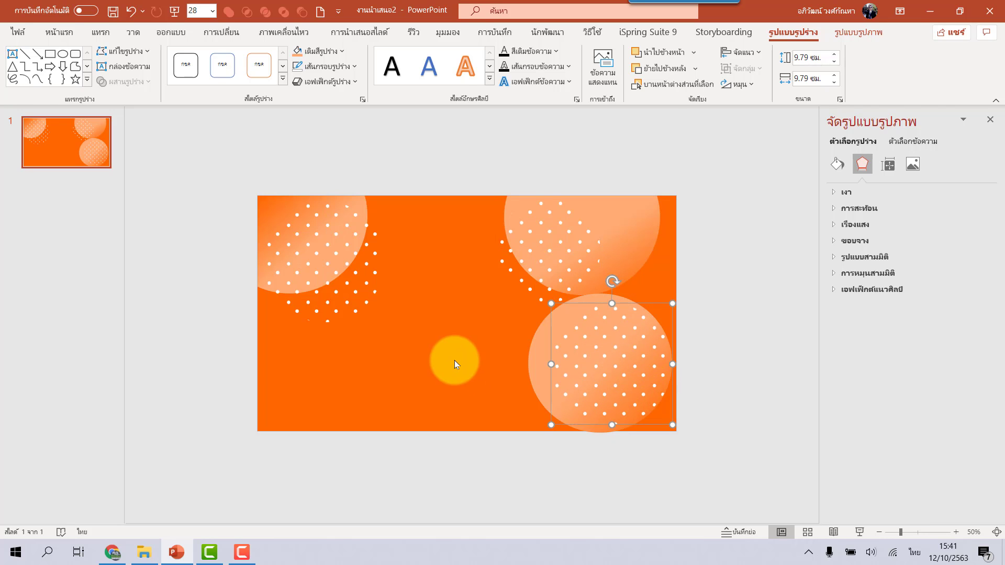
Step: Close the Format Background pane and shift the top-left and top-right dot patterns into place
click(990, 120)
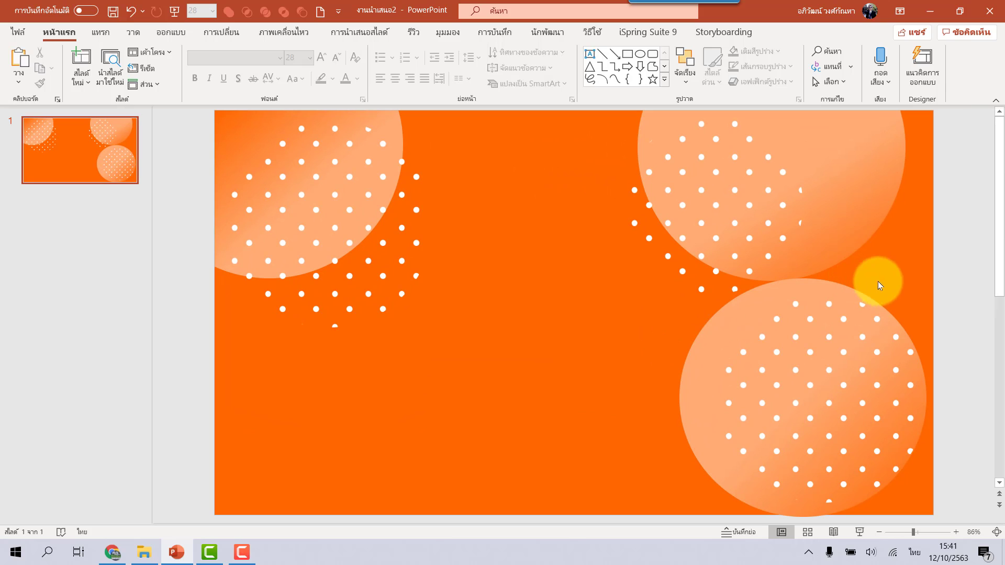
drag(785, 223, 760, 215)
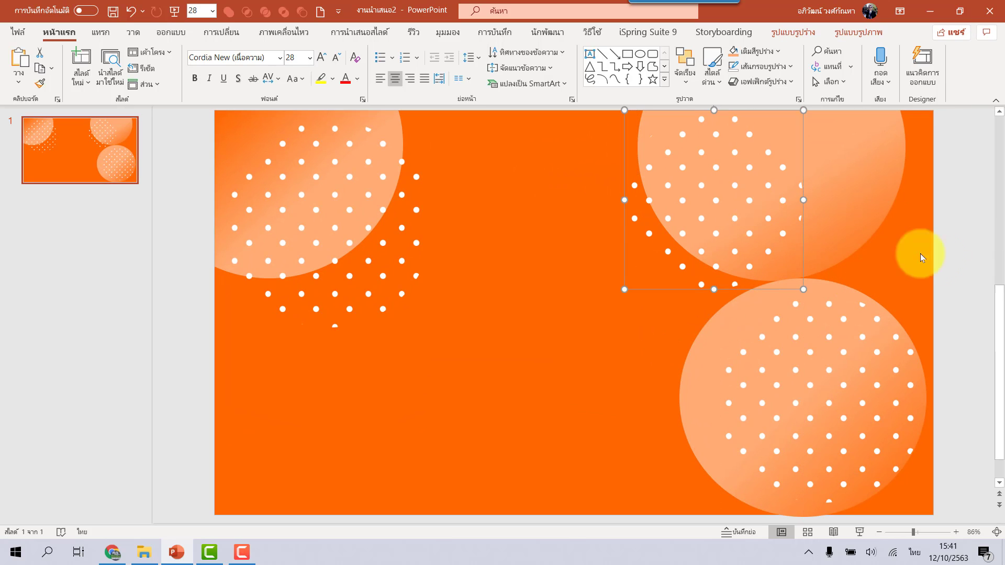
click(954, 265)
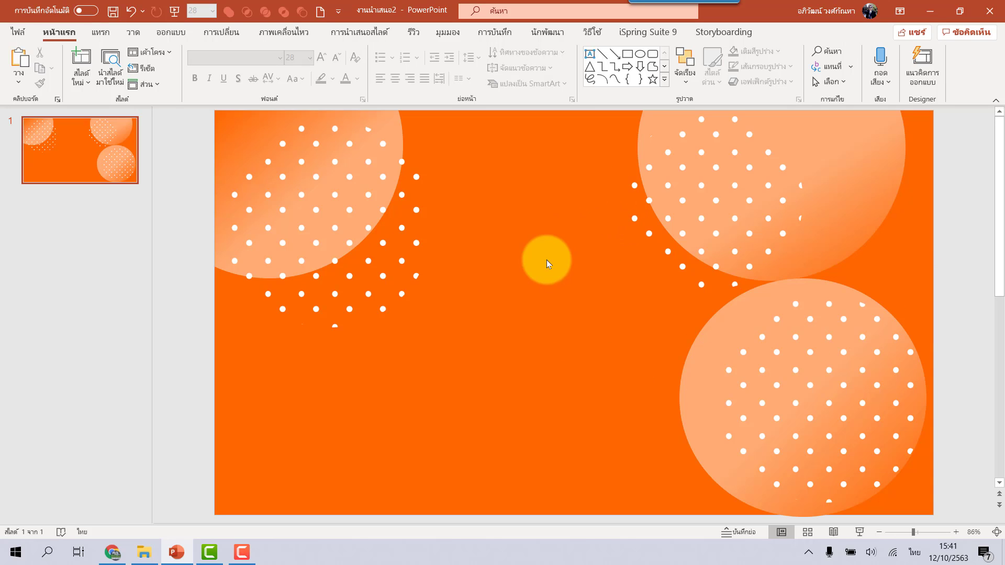
drag(349, 230, 346, 224)
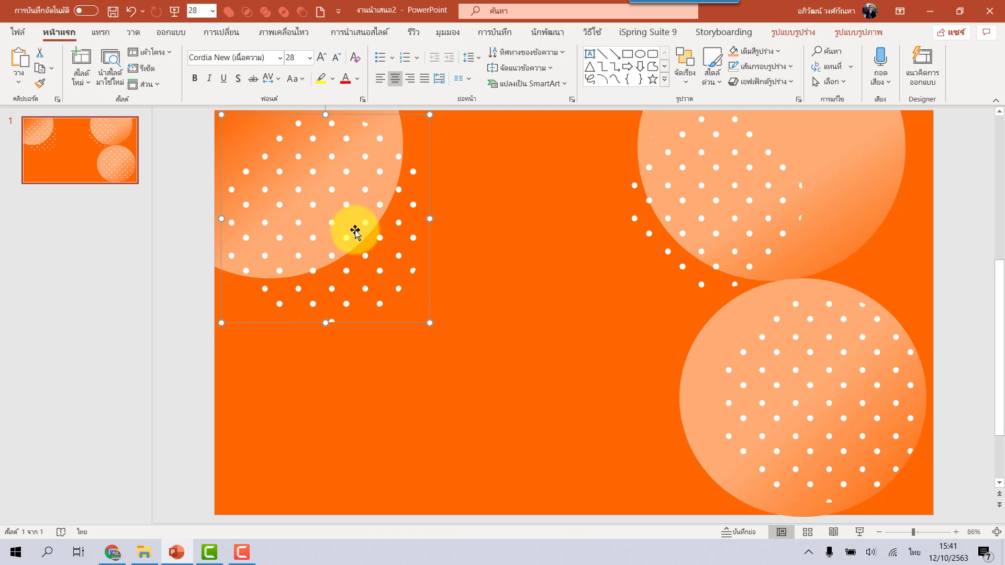
click(404, 363)
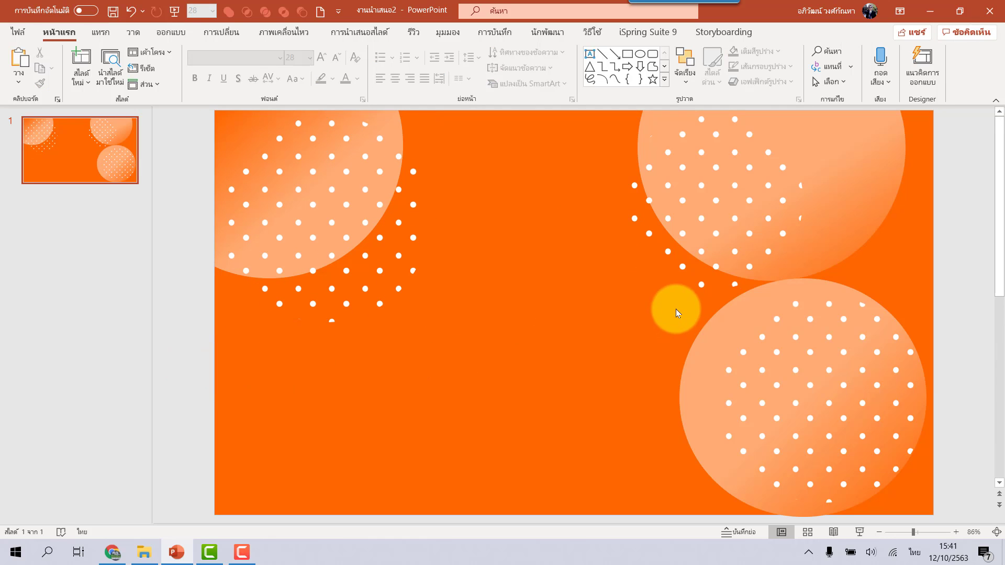
drag(759, 257, 735, 228)
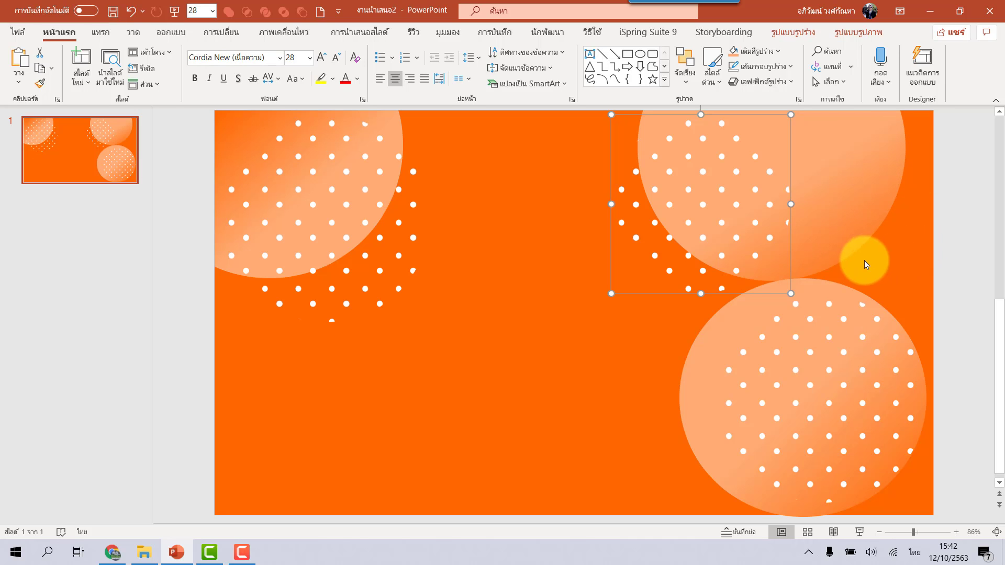
Step: Move the bottom-right dotted circle slightly right and down and enlarge it a little
ctrl+scroll(861, 260, down, 2)
click(671, 351)
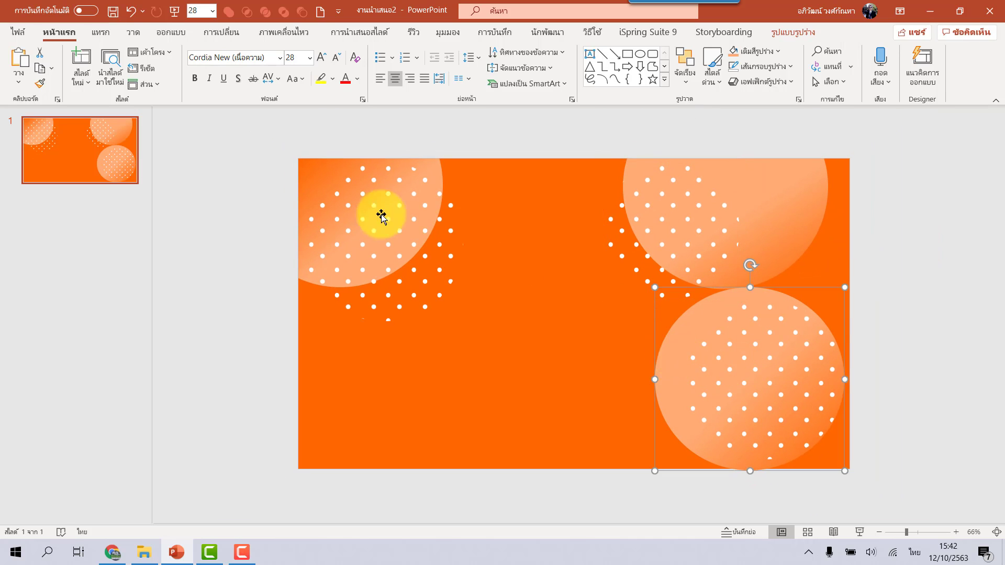
drag(691, 315, 711, 345)
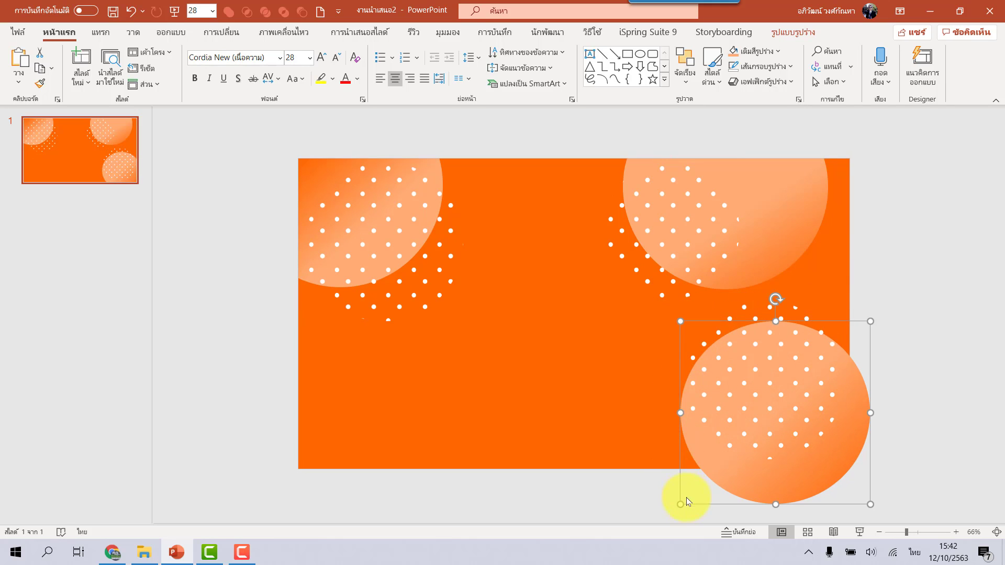
ctrl+scroll(695, 417, down, 2)
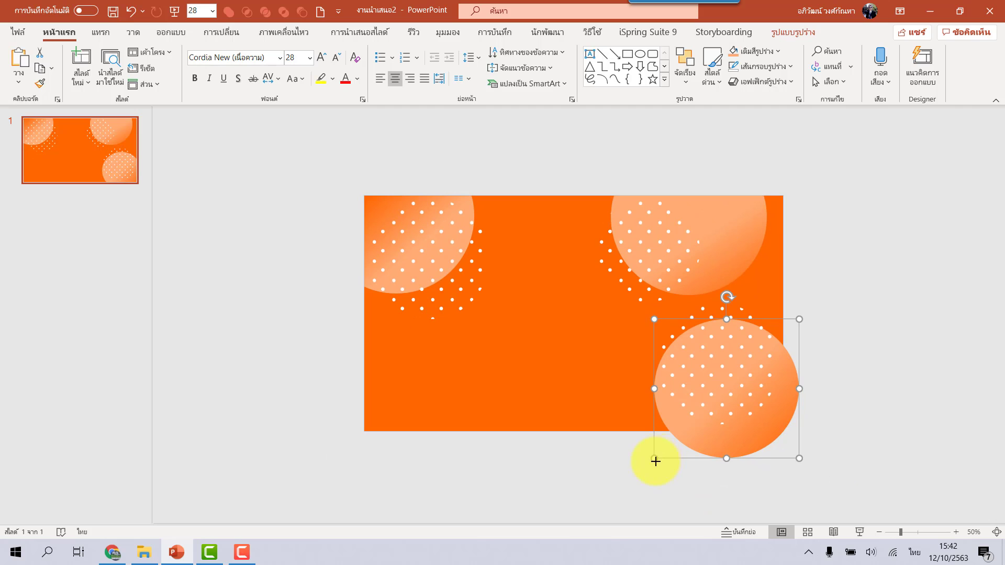
drag(655, 459, 649, 464)
click(754, 212)
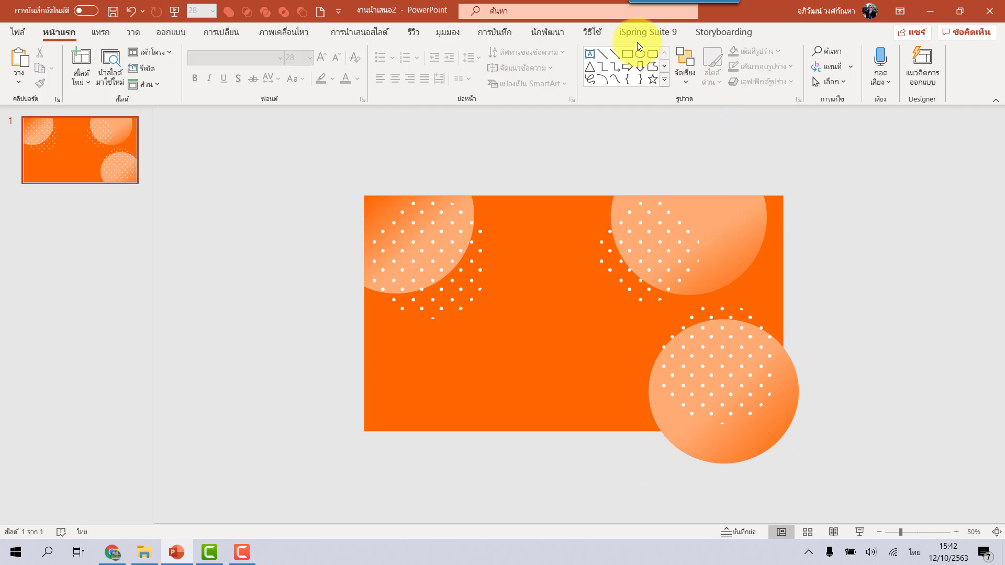
Step: Draw cutter rectangles covering the slide's right edge and bottom edge
click(628, 56)
drag(888, 271, 783, 482)
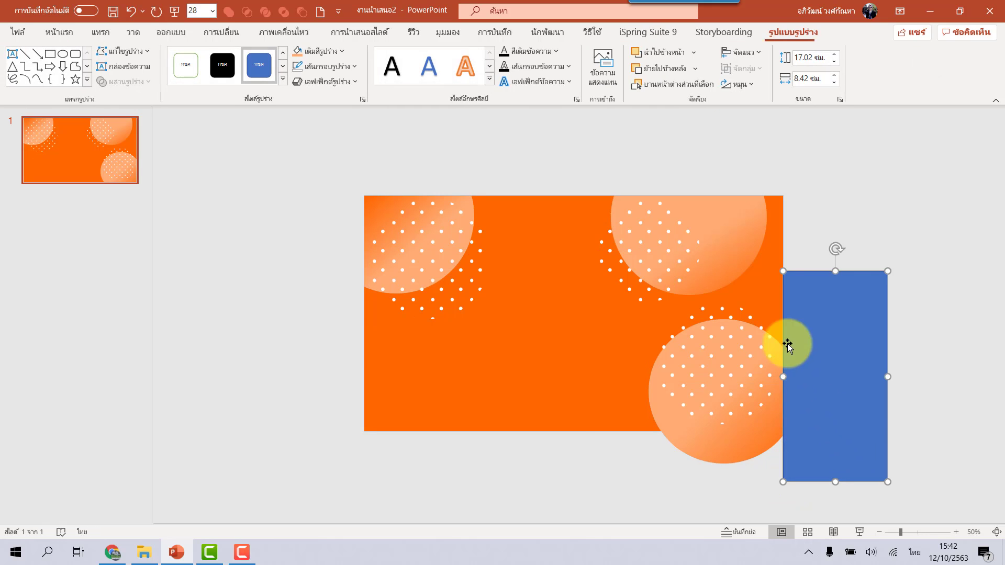
ctrl+drag(817, 350, 595, 341)
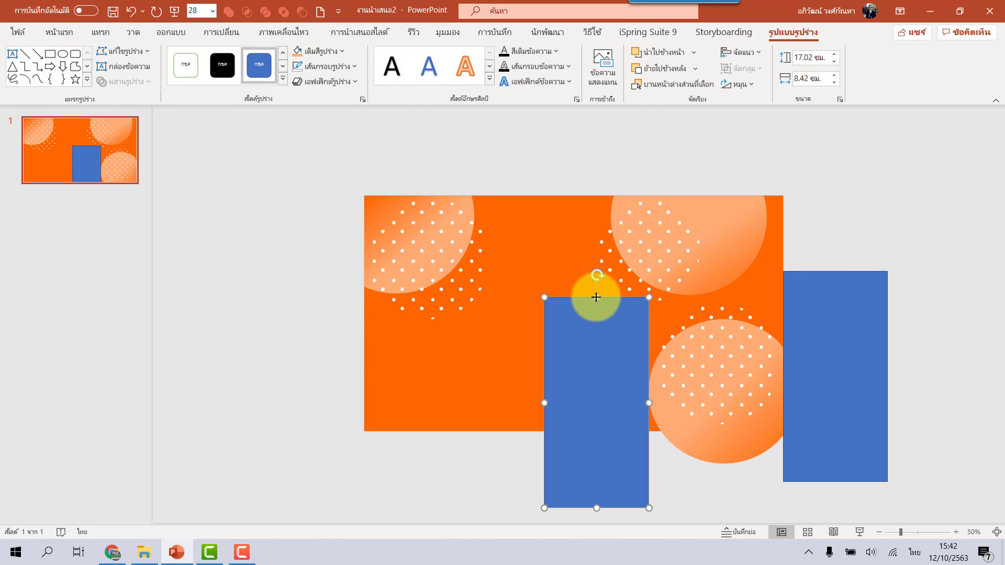
drag(596, 292, 606, 431)
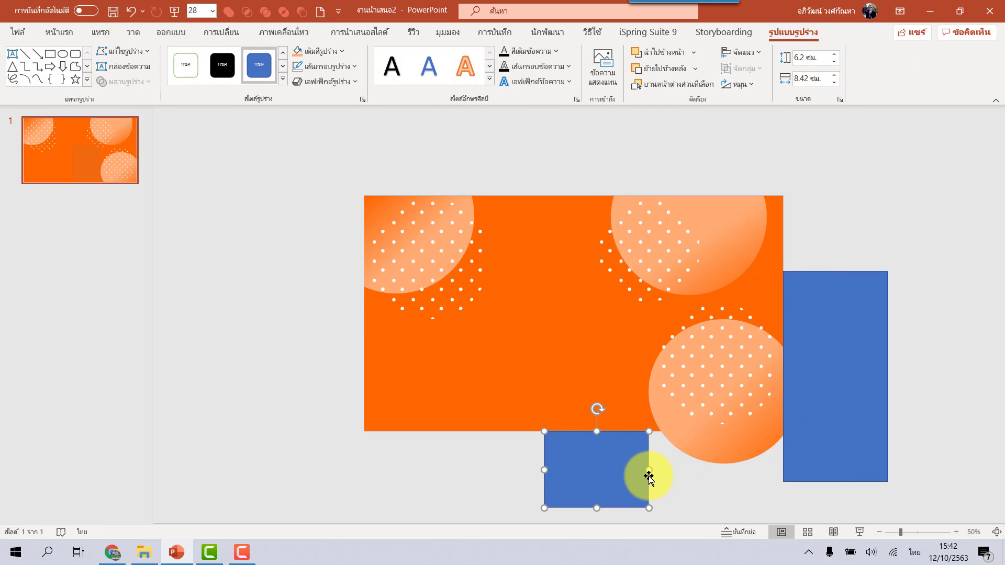
drag(648, 471, 841, 480)
Step: Subtract both rectangles from the bottom-right circle with Merge Shapes > Subtract
click(948, 404)
click(649, 399)
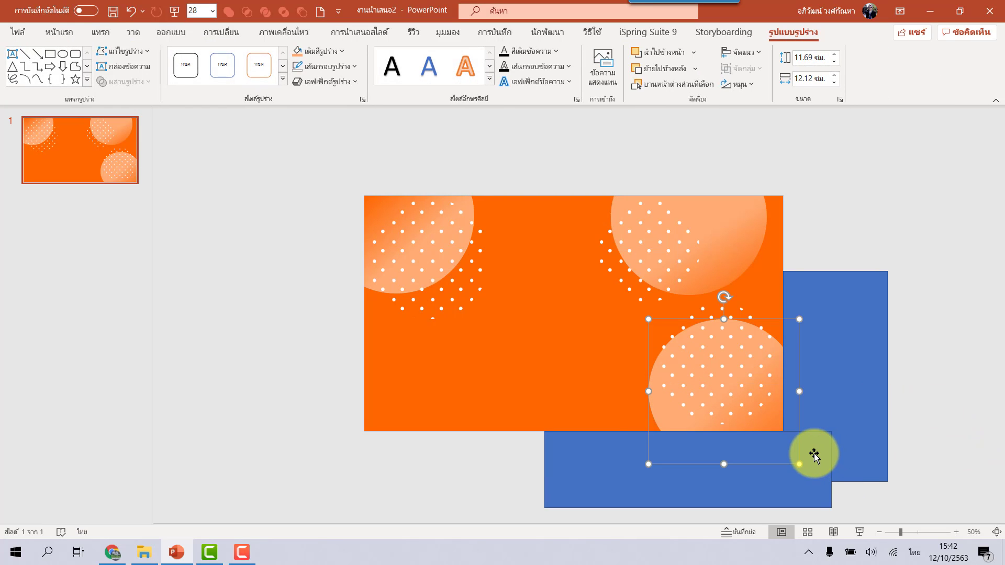
shift+click(882, 393)
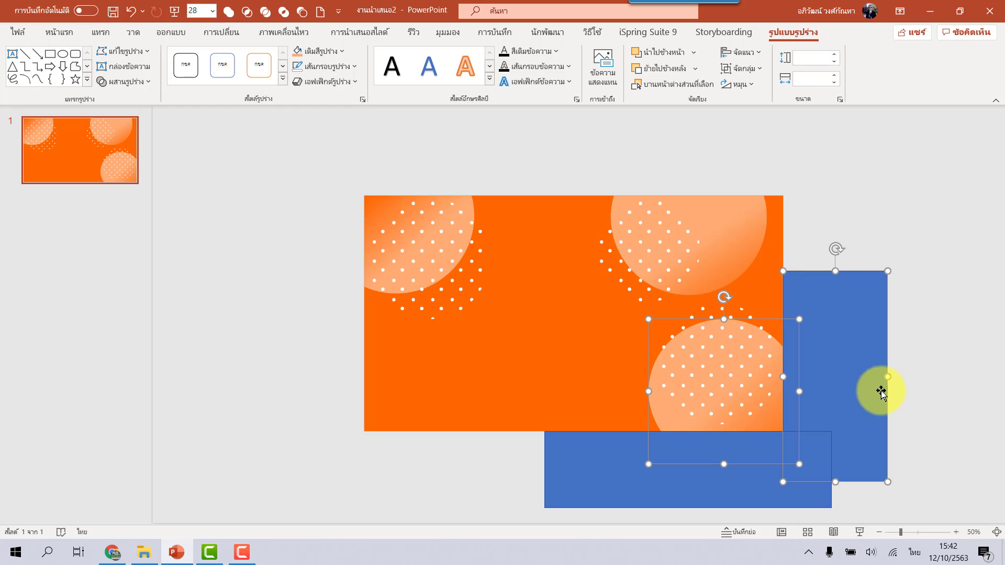
shift+click(554, 491)
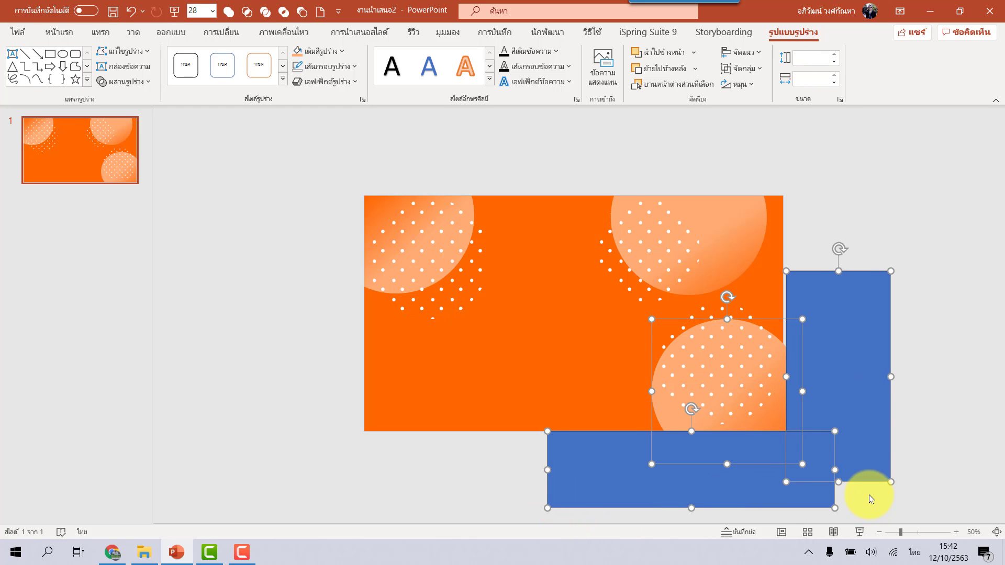
key(ctrl+z)
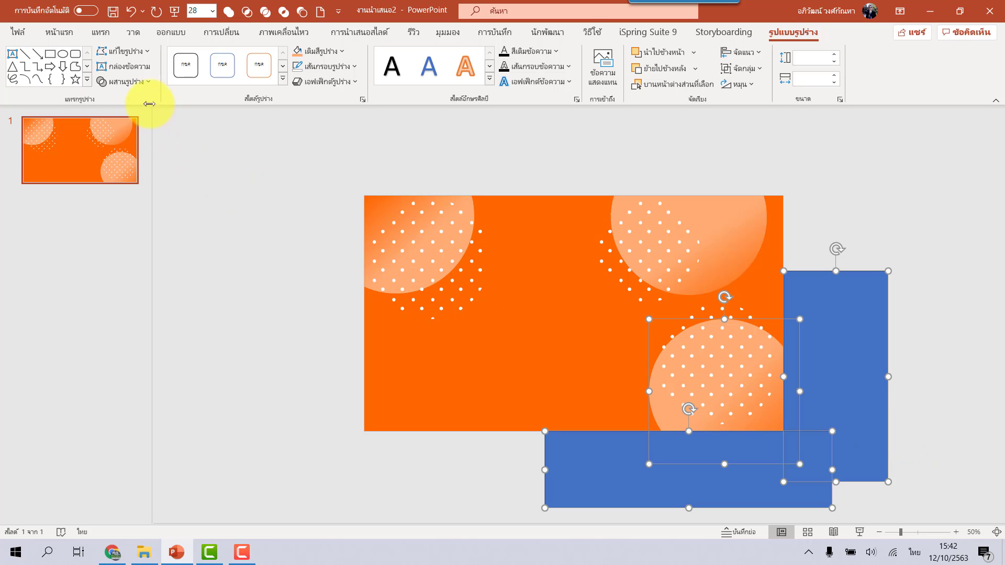
click(146, 84)
click(129, 168)
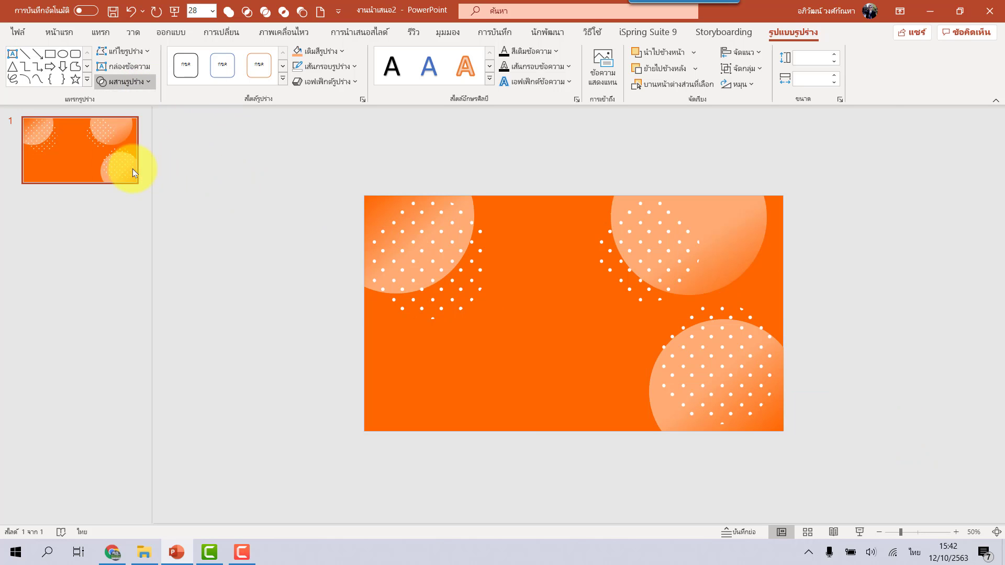
click(813, 350)
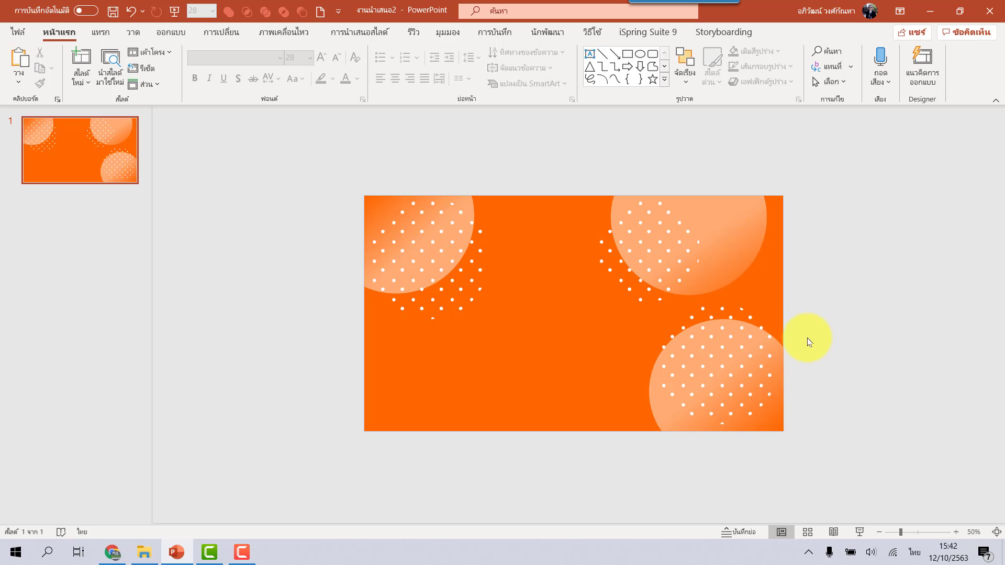
Step: Draw a wide rounded rectangle near the slide's top right
ctrl+scroll(812, 343, up, 3)
ctrl+scroll(813, 342, up, 1)
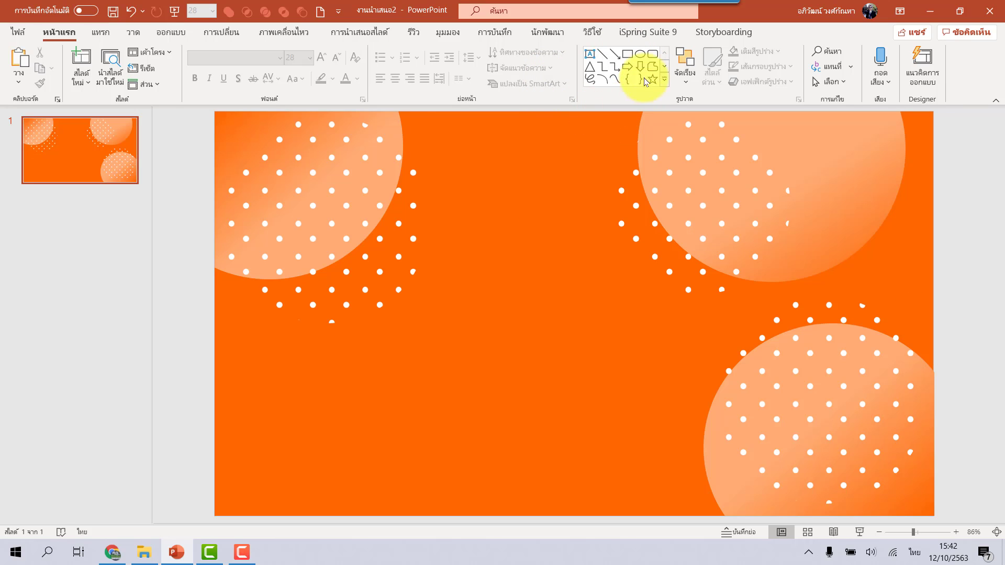
click(652, 60)
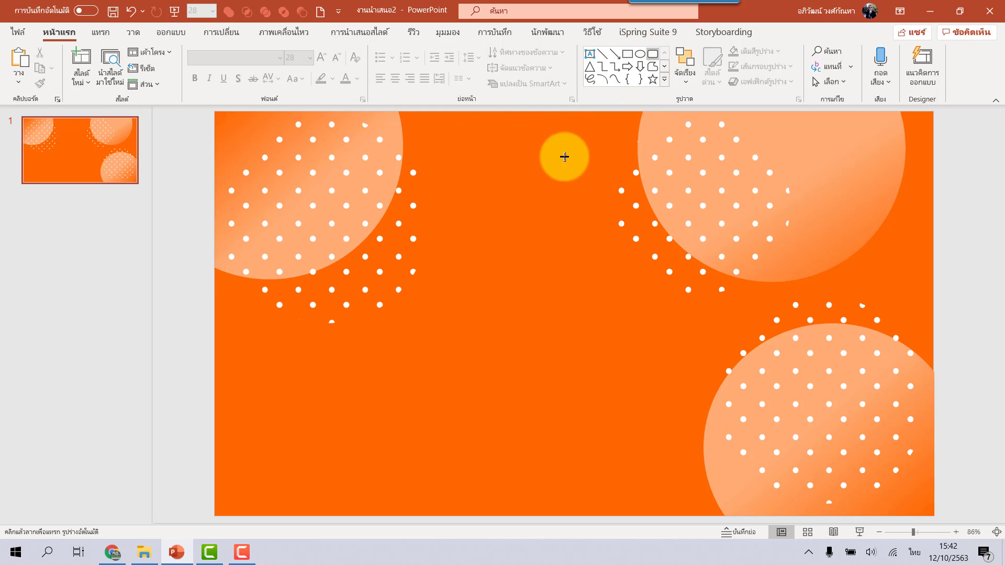
drag(553, 153, 857, 214)
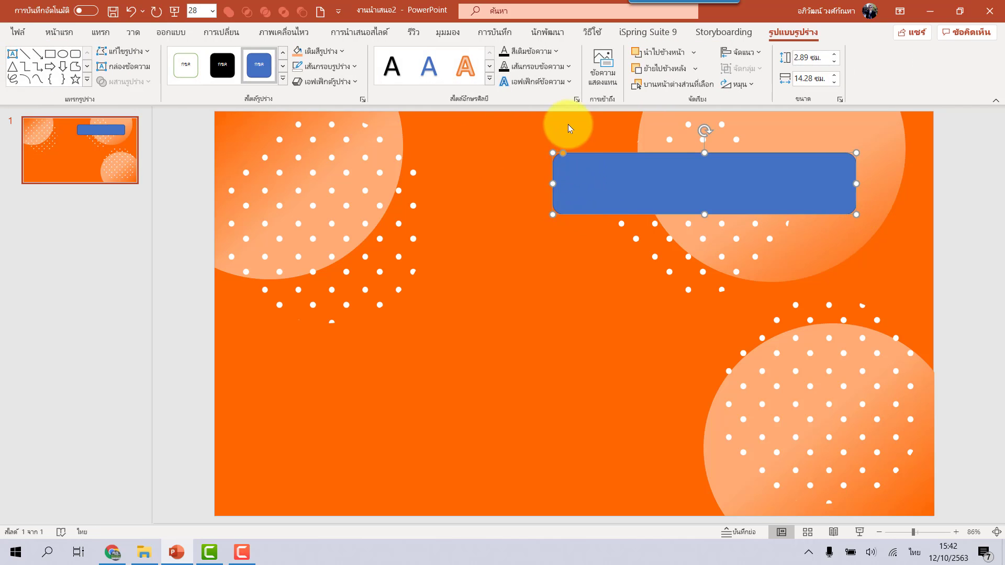
Step: Give the rounded rectangle no outline and a black fill
click(324, 69)
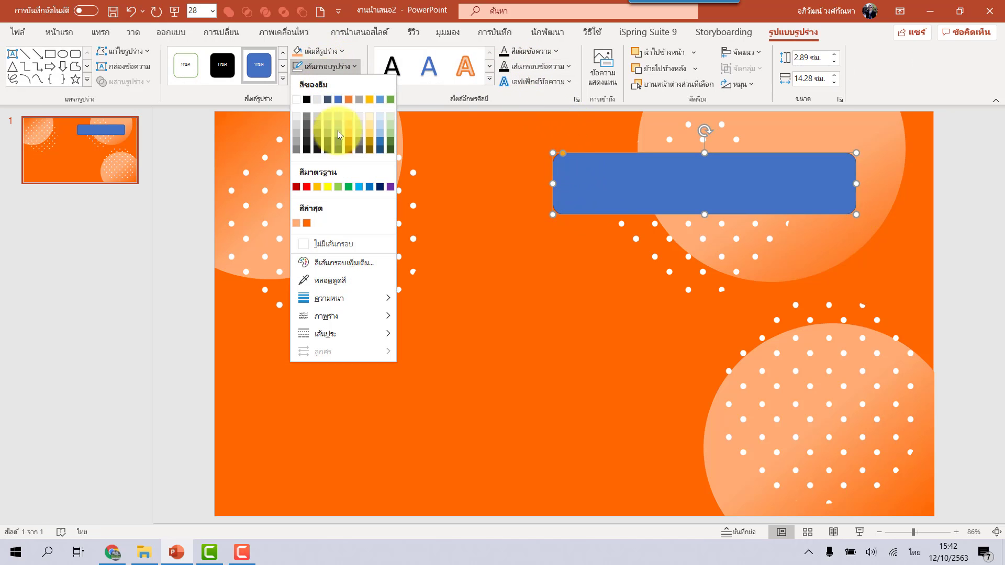
click(339, 243)
click(316, 51)
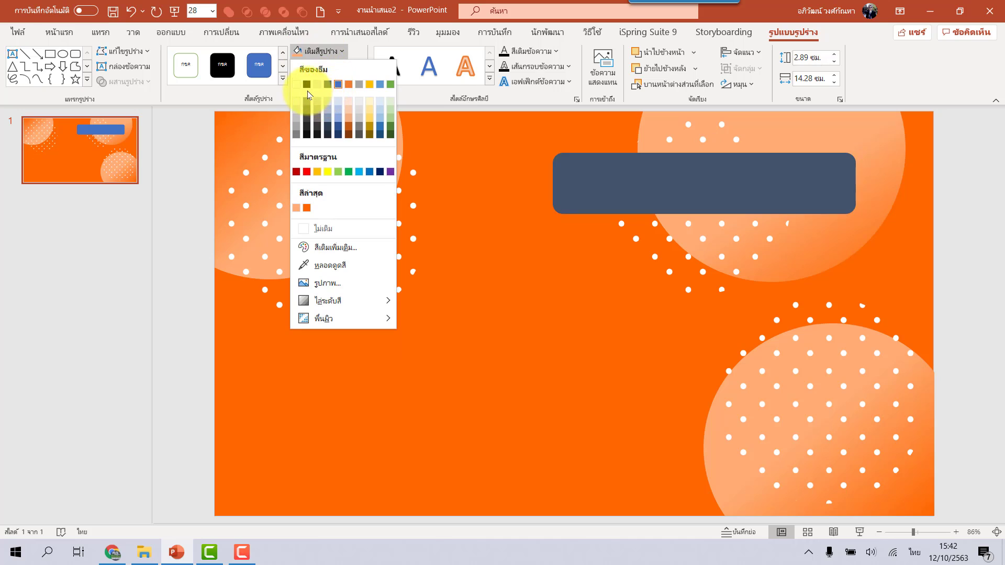
click(308, 85)
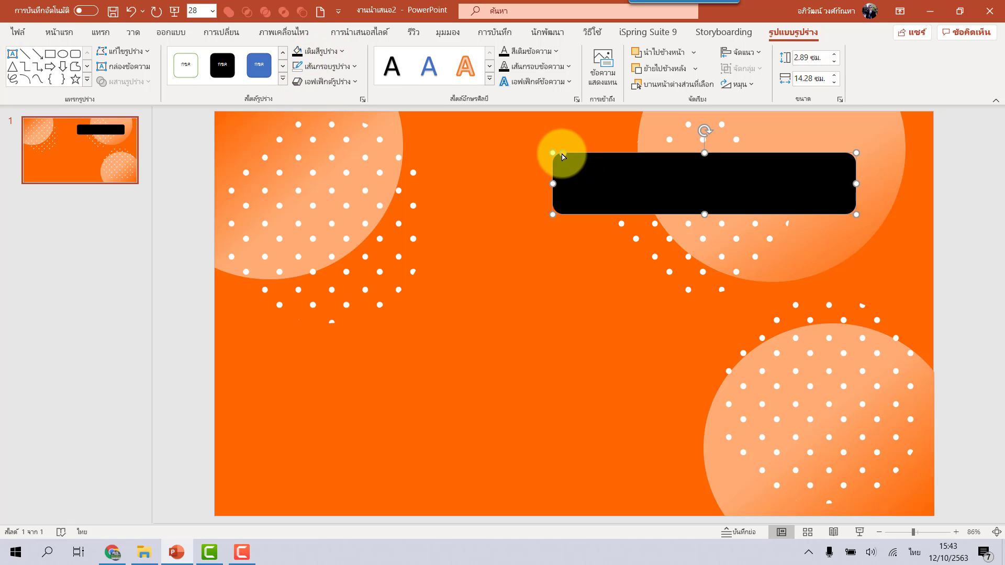
Step: Round the black bar into a pill and stretch a duplicate into a larger bar at lower left
drag(561, 154, 578, 155)
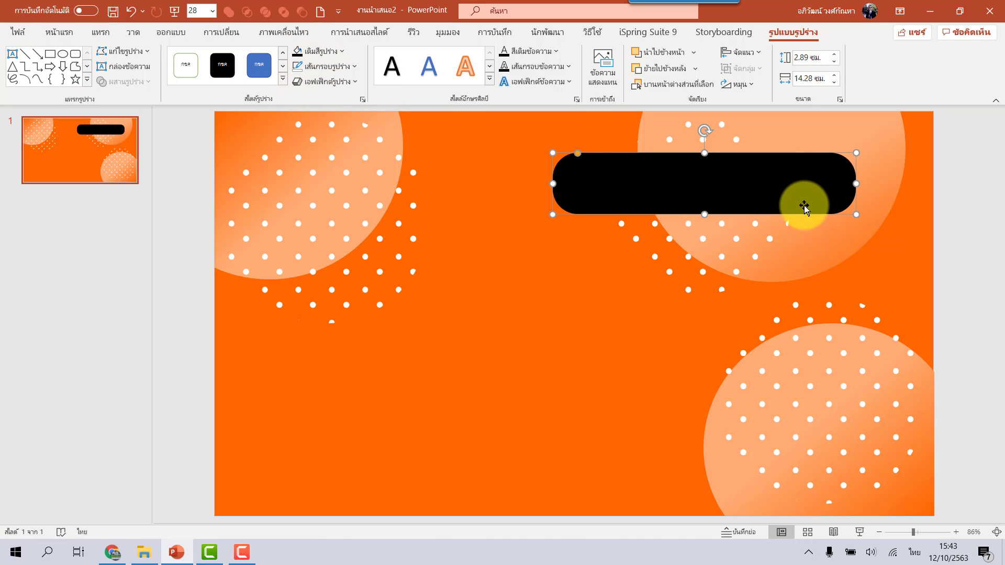
drag(804, 208, 543, 398)
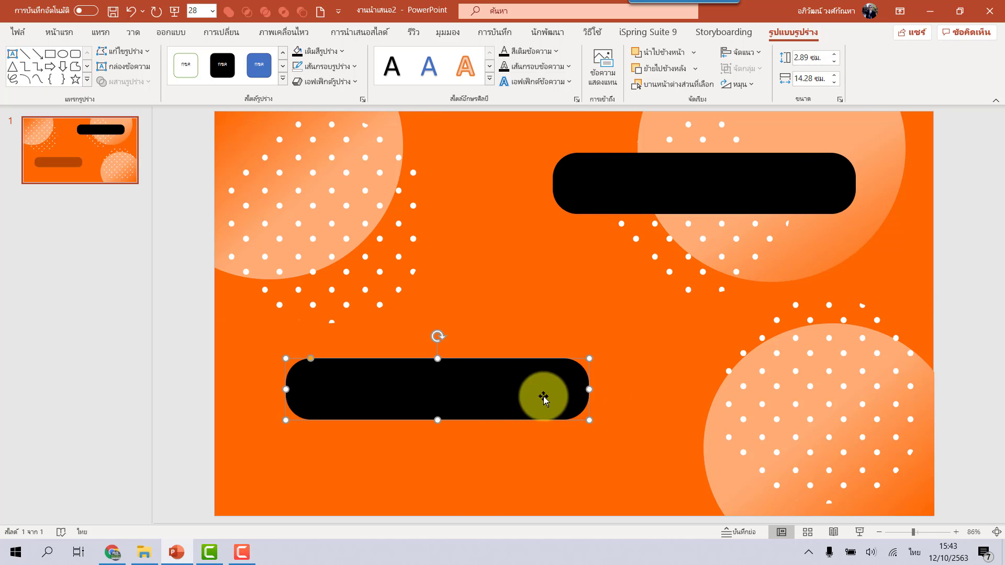
drag(310, 359, 304, 358)
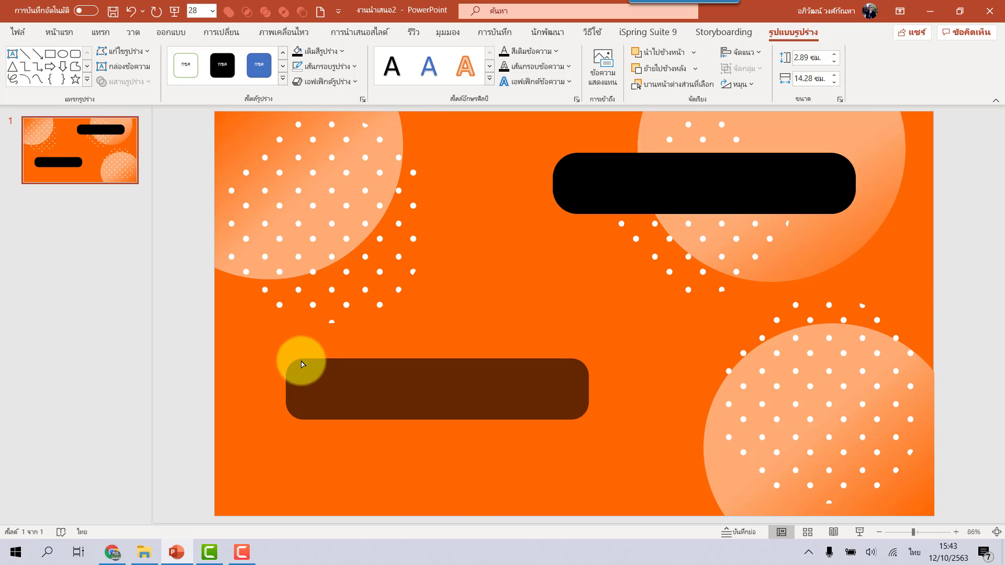
drag(438, 420, 438, 440)
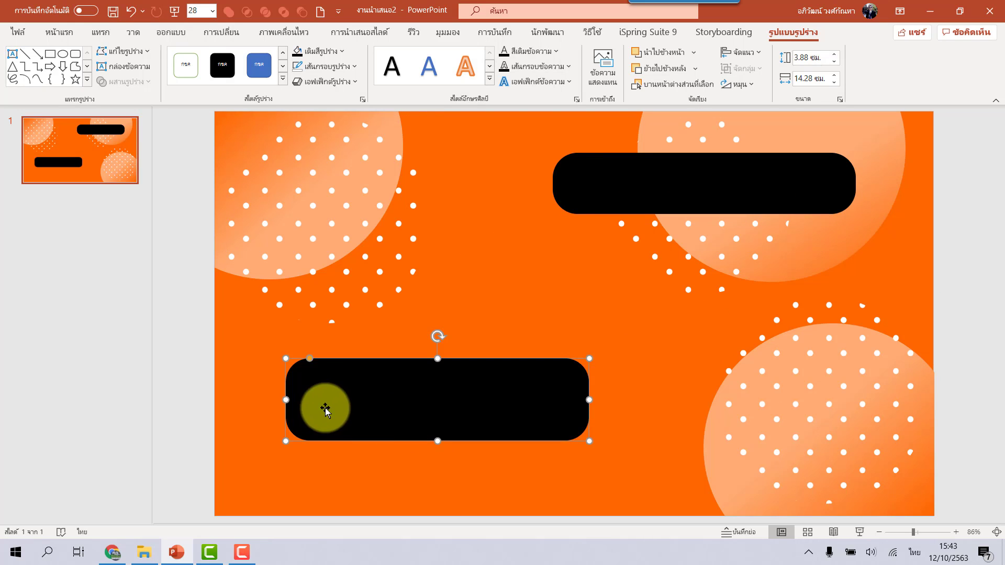
drag(287, 399, 260, 413)
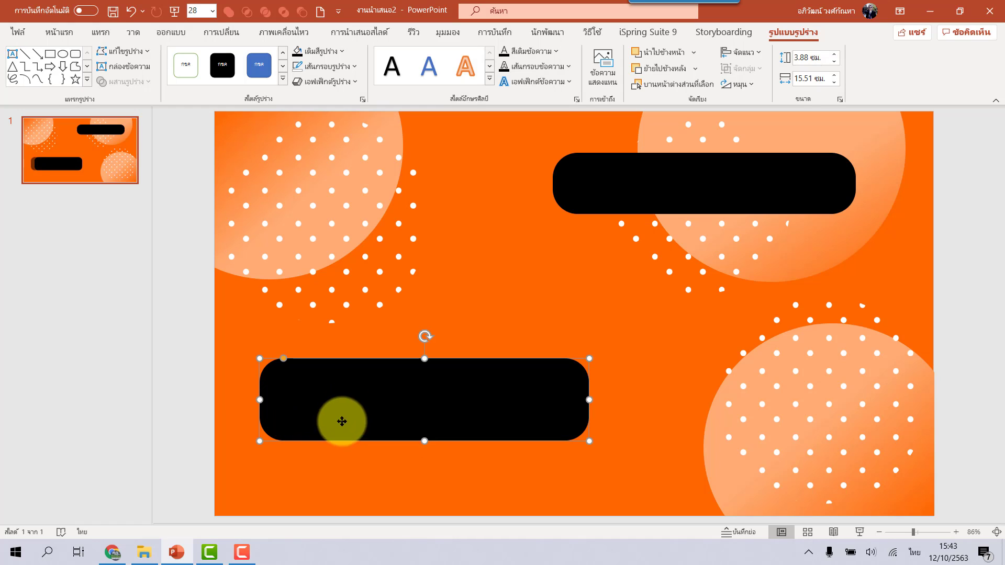
drag(341, 420, 332, 440)
drag(574, 434, 596, 433)
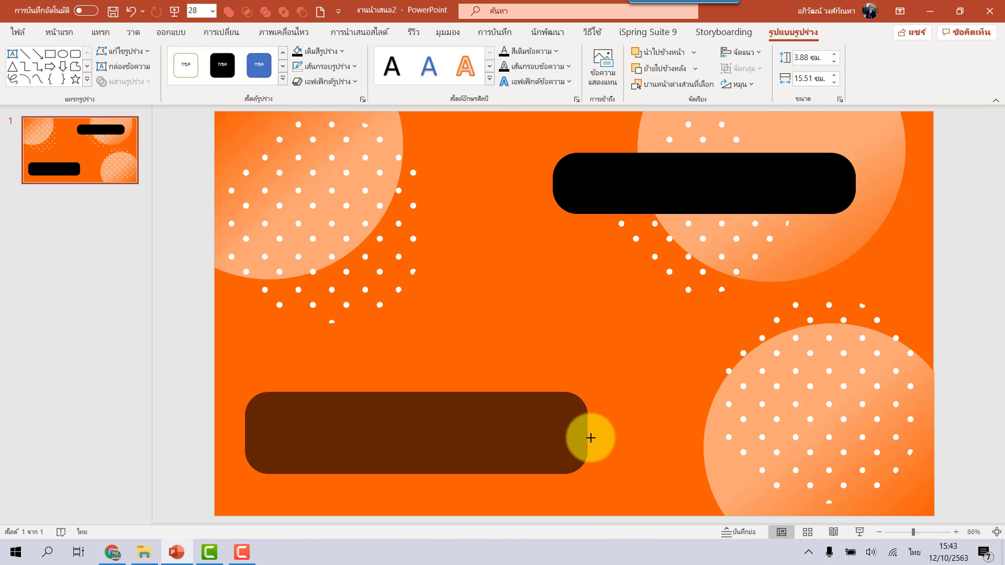
drag(421, 393, 420, 377)
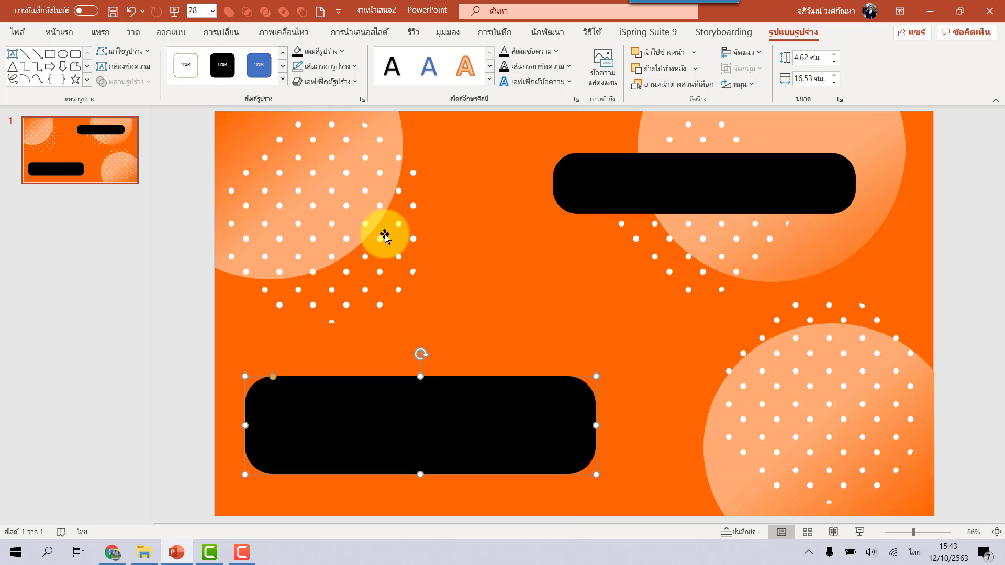
Step: Fill the lower-left bar white and nudge it slightly down and left
click(317, 51)
click(302, 102)
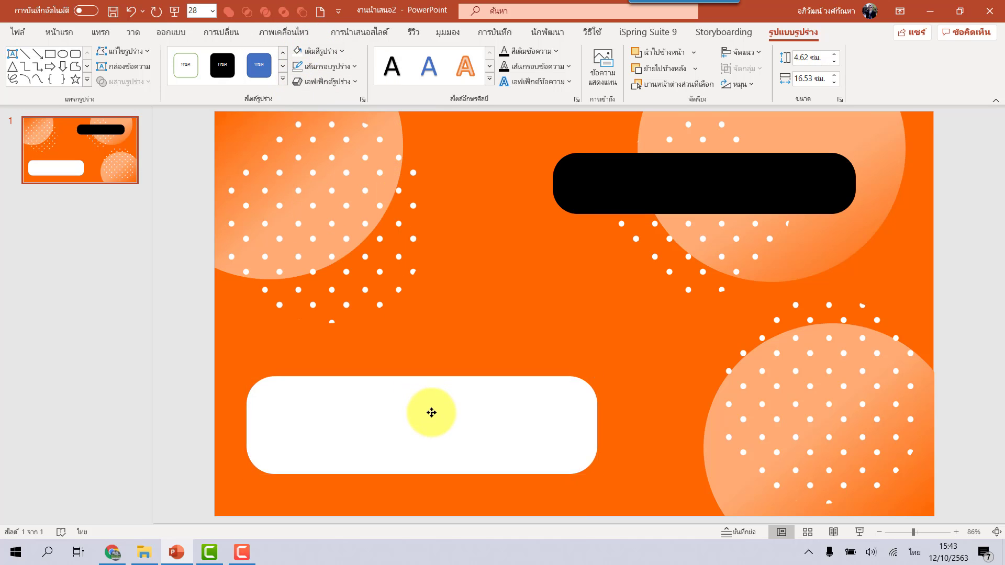
drag(431, 411, 425, 423)
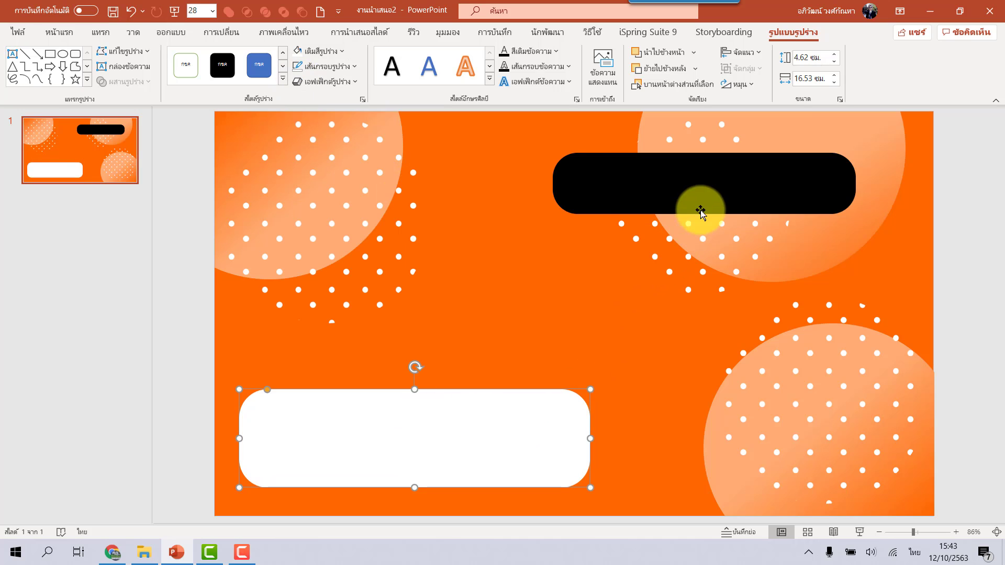
Step: Move the black pill toward the top right and shrink it to 2.57 × 11.16 cm
drag(705, 197, 740, 179)
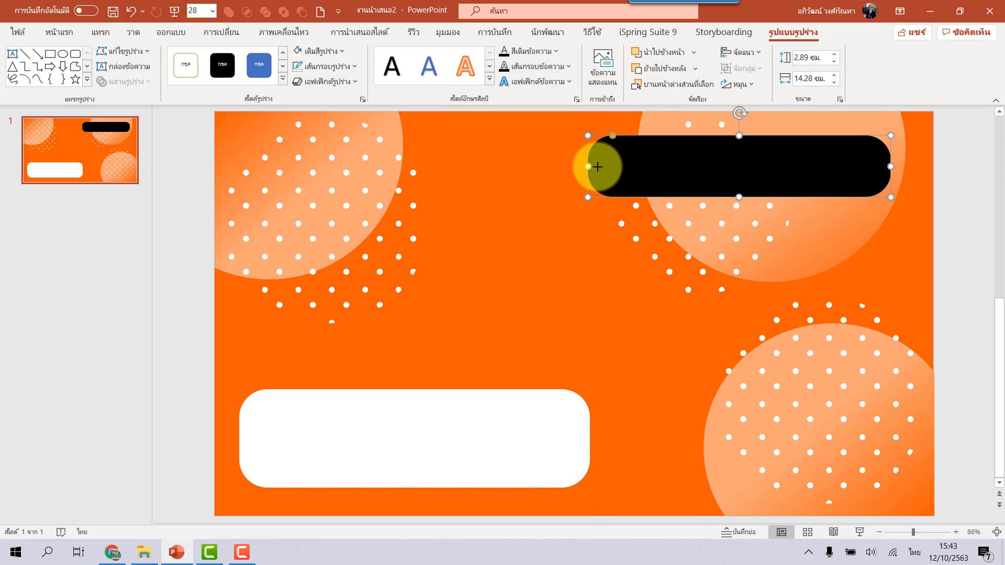
drag(588, 167, 657, 167)
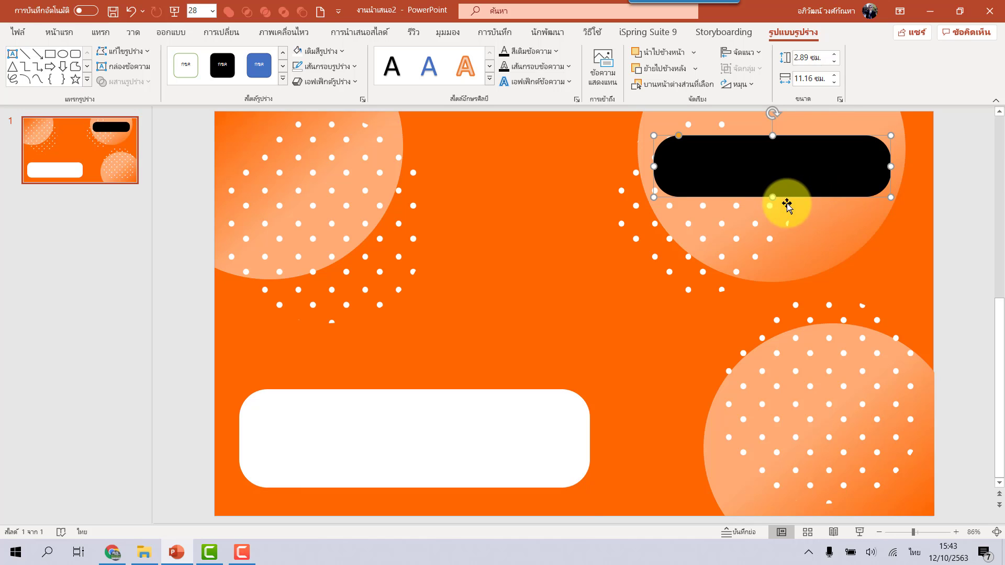
drag(772, 197, 772, 190)
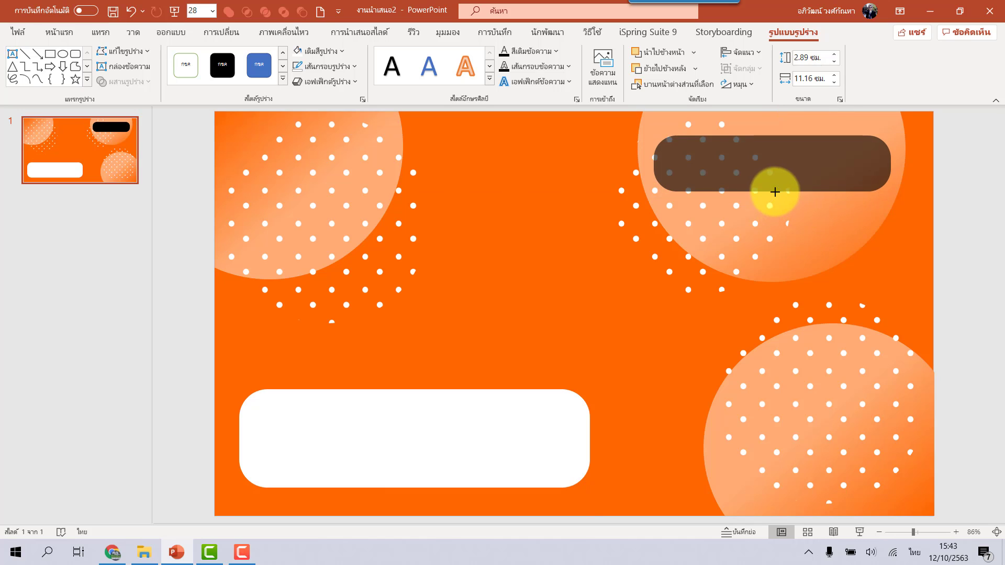
click(963, 215)
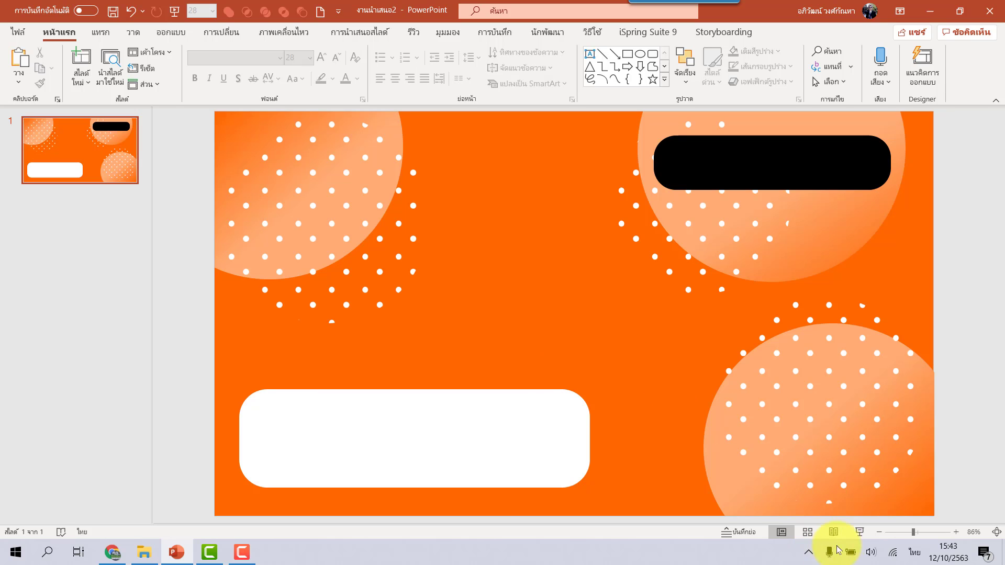
click(861, 532)
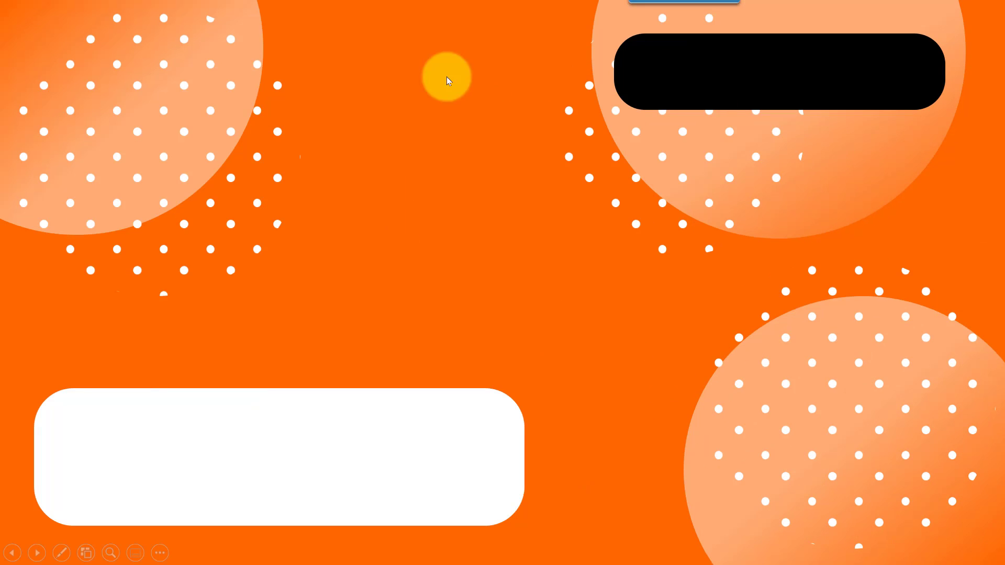
key(Escape)
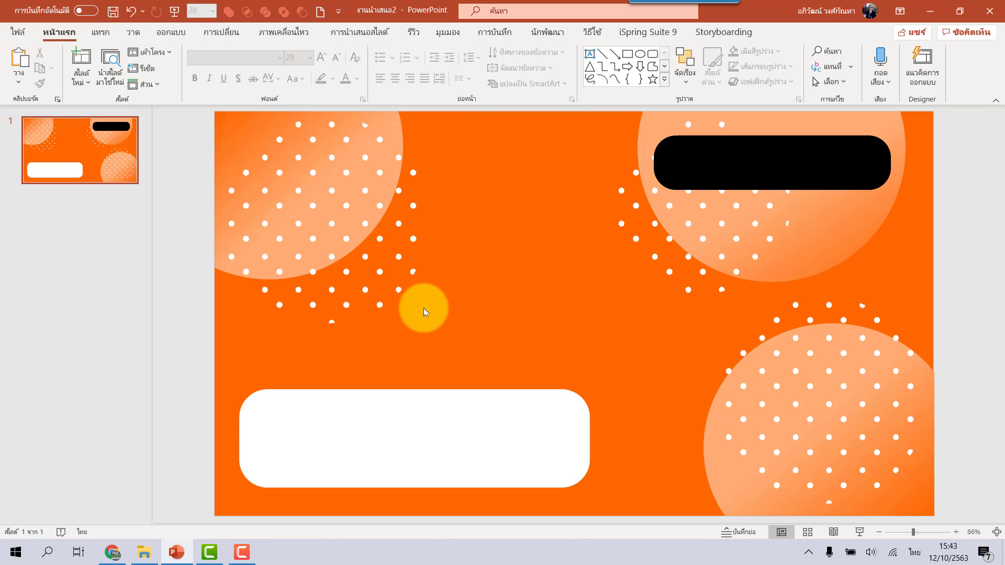